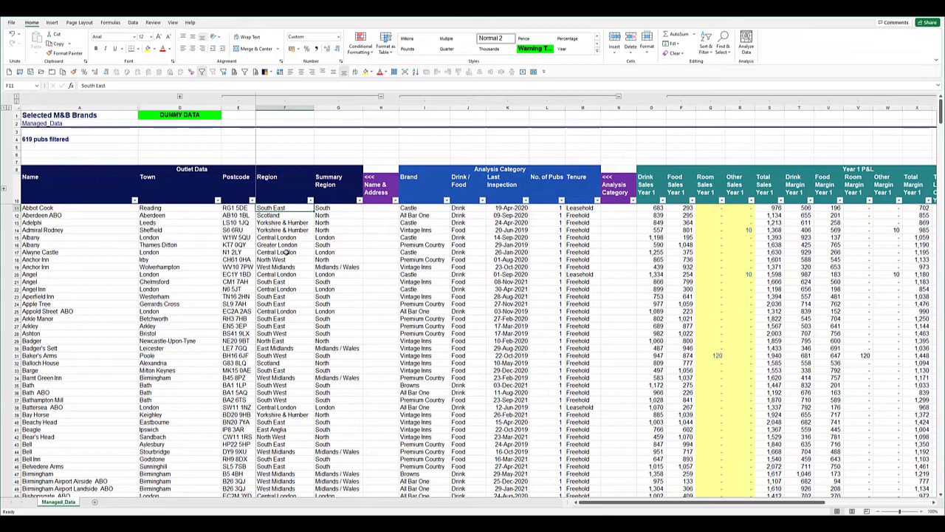
# - Go to the last pub row of the Managed_Data table and on to the final used cell of the sheet
pyautogui.press('End')
pyautogui.press('Down')
pyautogui.press('End')
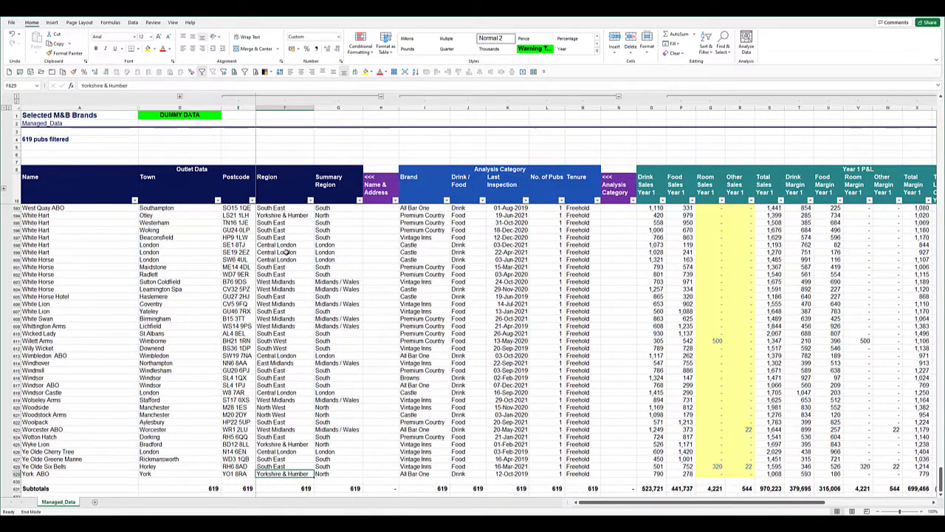
pyautogui.press('Right')
pyautogui.press('Right')
pyautogui.press('Right')
pyautogui.press('Right')
pyautogui.press('End')
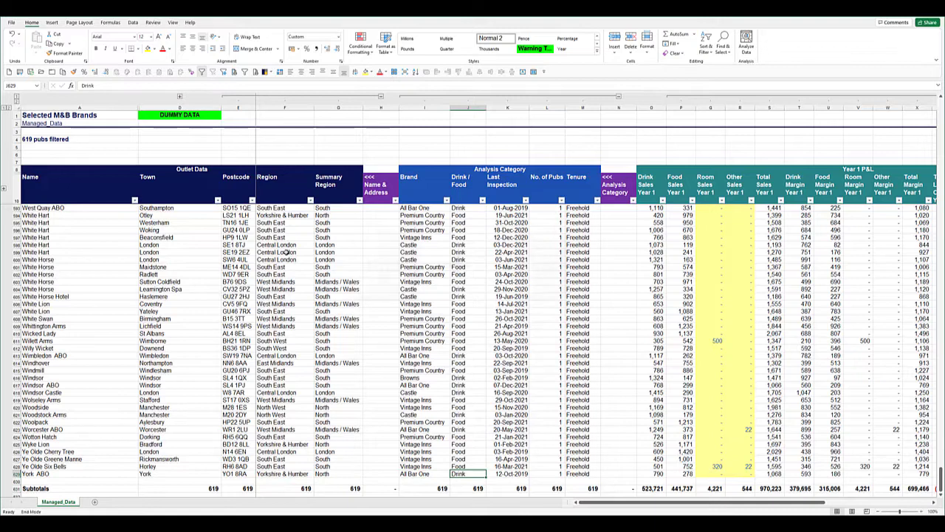
pyautogui.press('Home')
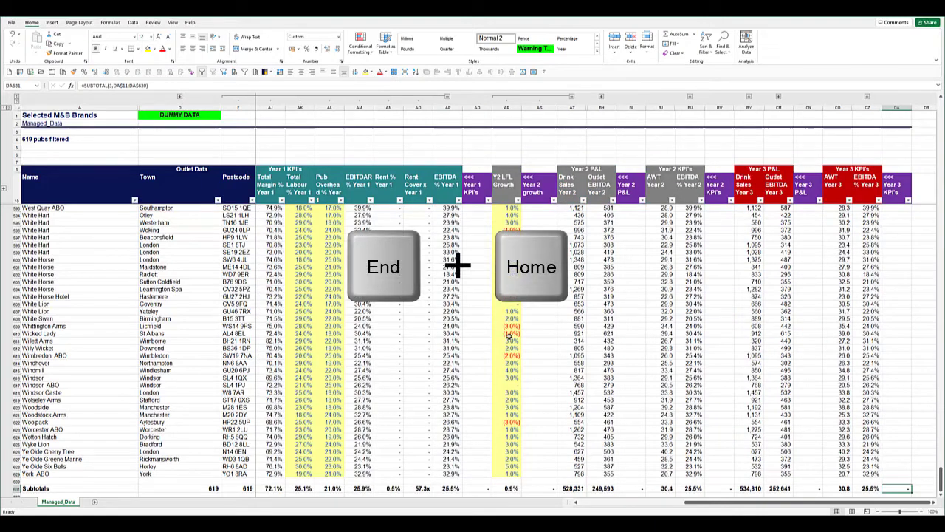
# - Select the entire pub data range including its headings and insert a PivotTable from it on a new worksheet
pyautogui.click(867, 473)
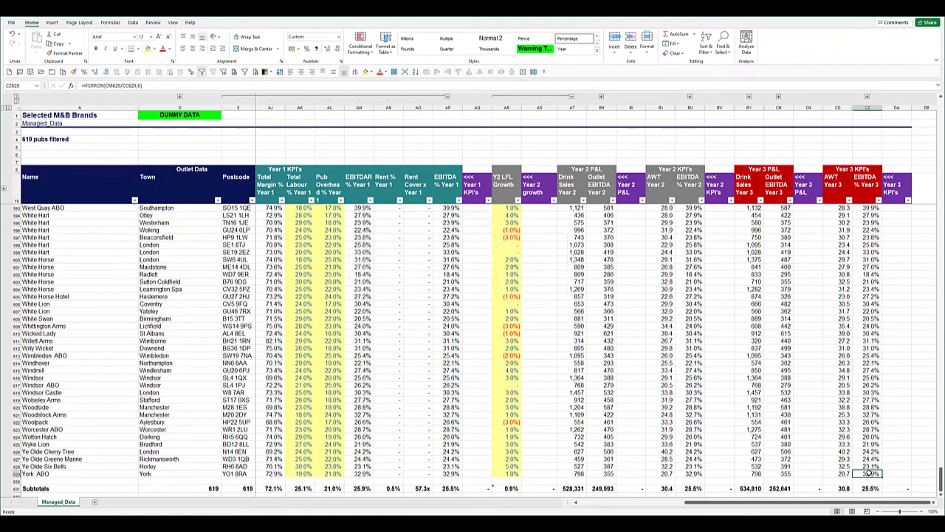
pyautogui.hotkey('ctrl', 'a')
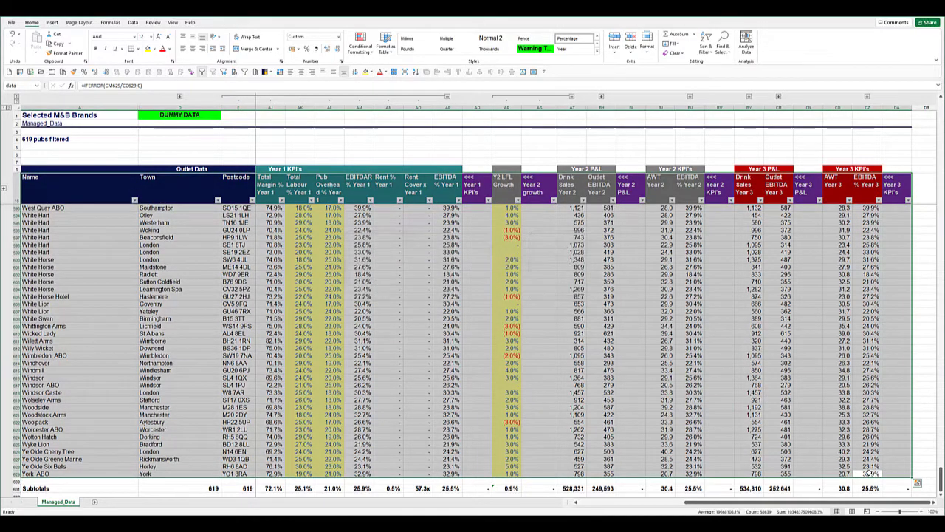
pyautogui.click(52, 22)
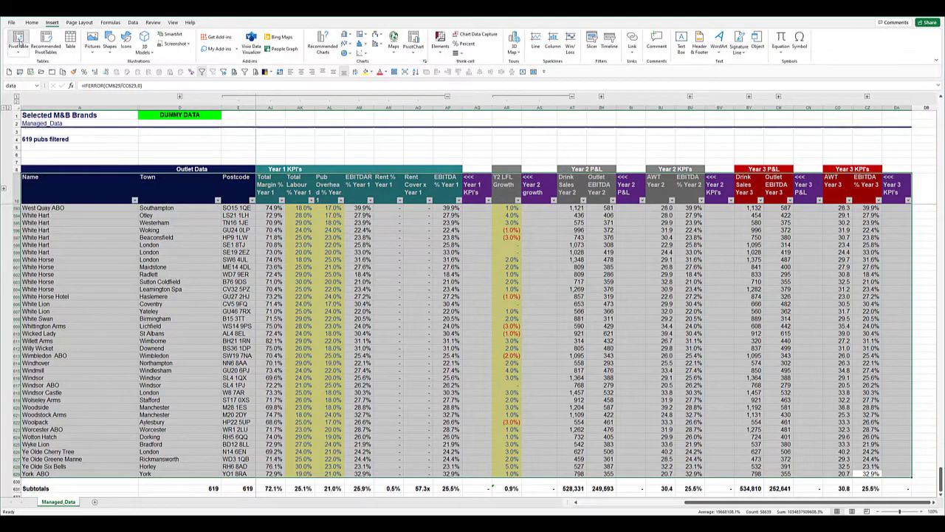
pyautogui.click(18, 39)
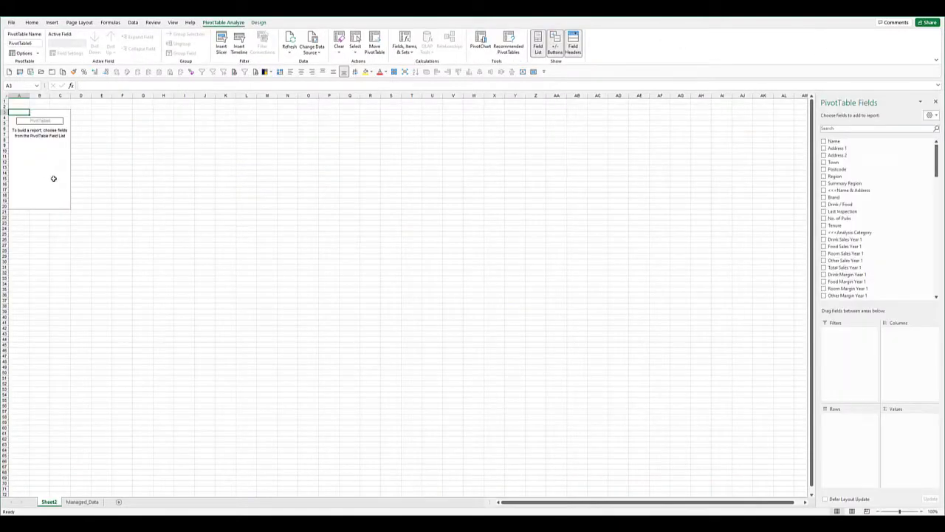
# - Build the pivot with Region as rows and a count of Name as values, and autofit the Region column
pyautogui.keyDown('ctrl'); pyautogui.scroll(3, 53, 178); pyautogui.keyUp('ctrl')
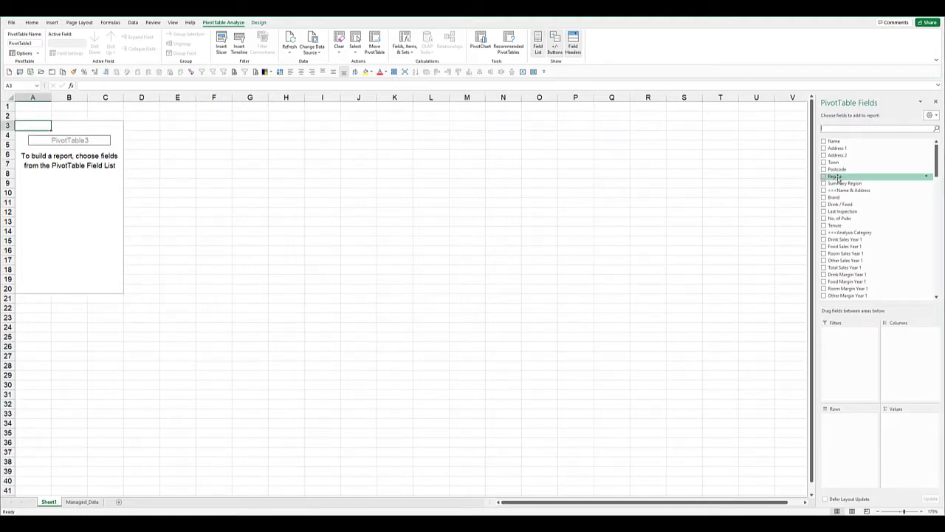
pyautogui.moveTo(836, 178); pyautogui.dragTo(849, 444)
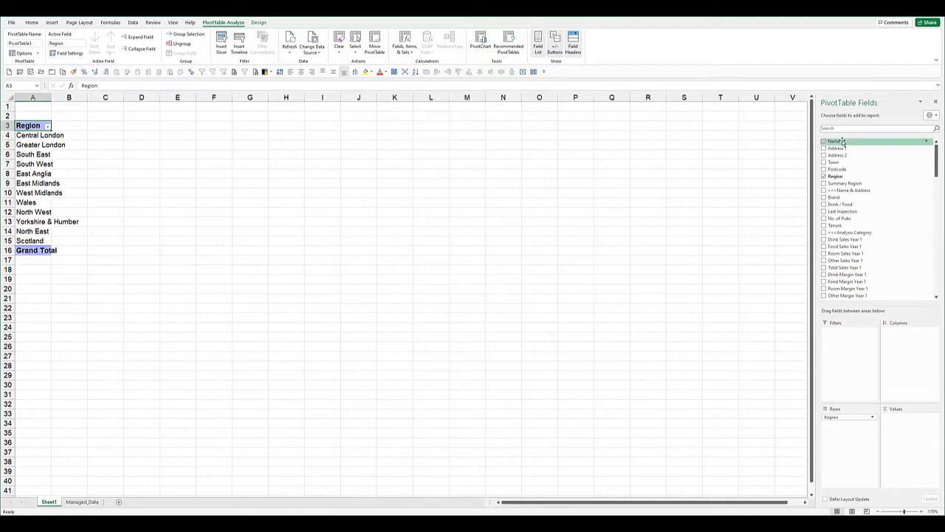
pyautogui.moveTo(834, 140); pyautogui.dragTo(902, 461)
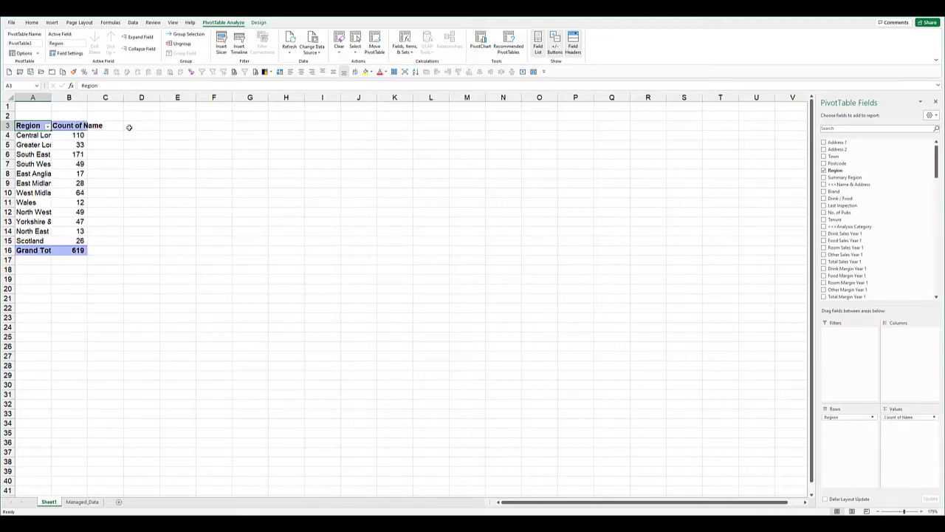
pyautogui.doubleClick(52, 97)
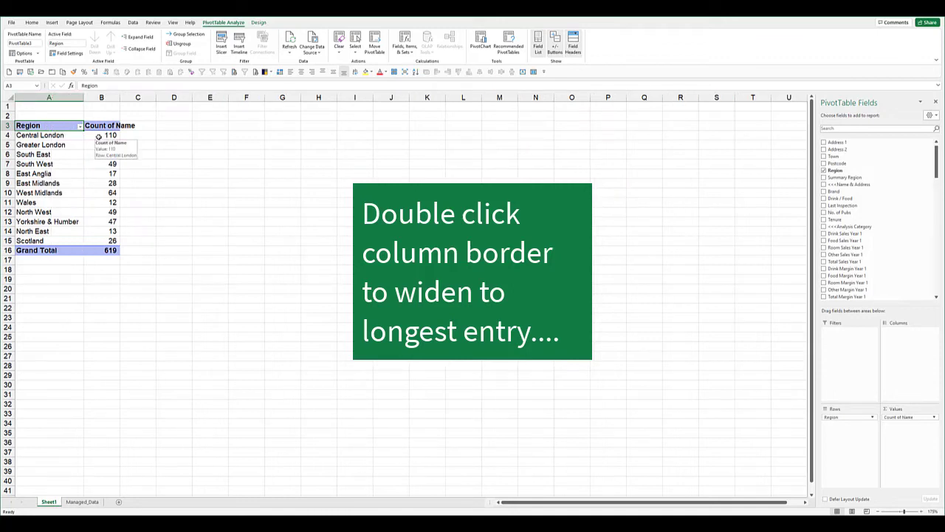
# - Group the five regions from Central London through East Anglia in the pivot table
pyautogui.click(60, 197)
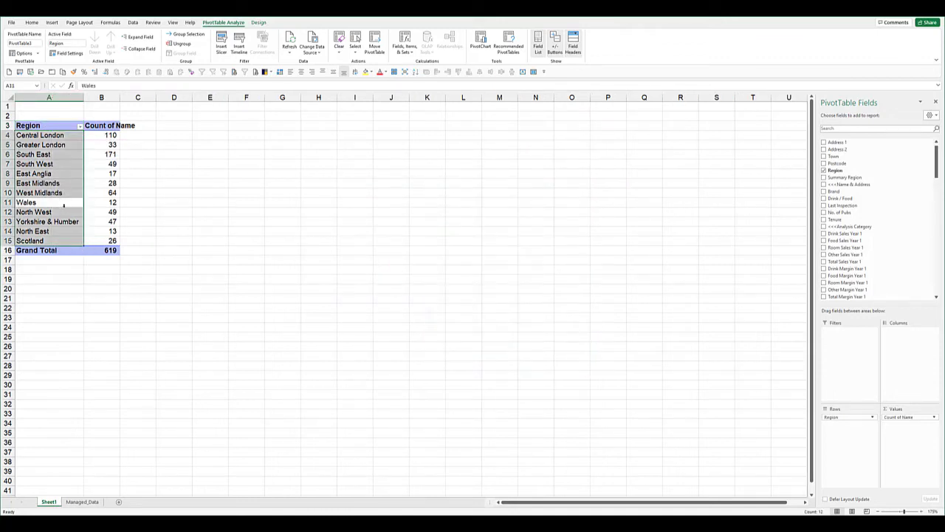
pyautogui.click(63, 164)
pyautogui.click(64, 136)
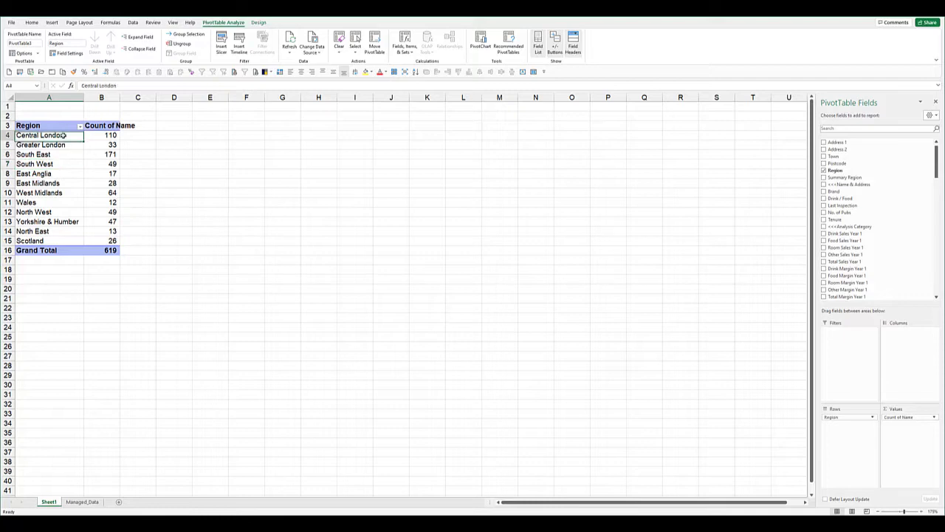
pyautogui.moveTo(64, 135); pyautogui.dragTo(65, 173)
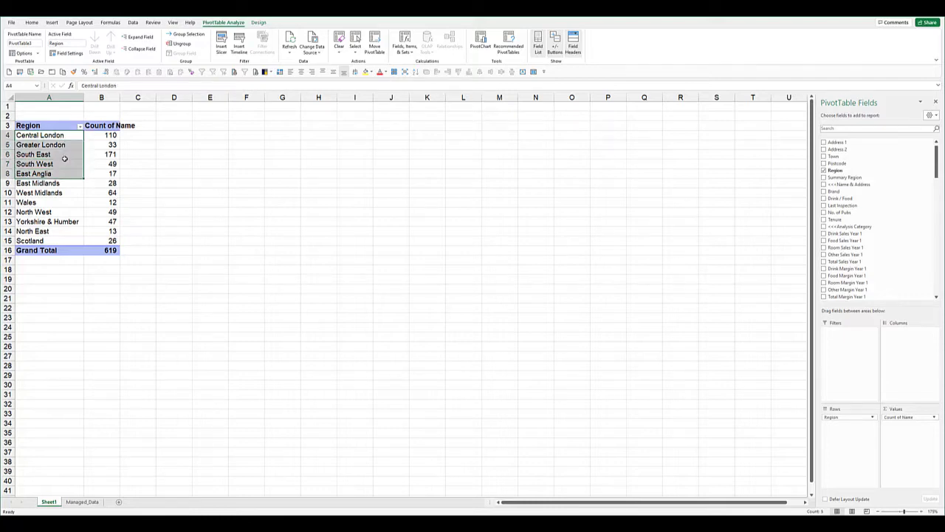
pyautogui.rightClick(64, 156)
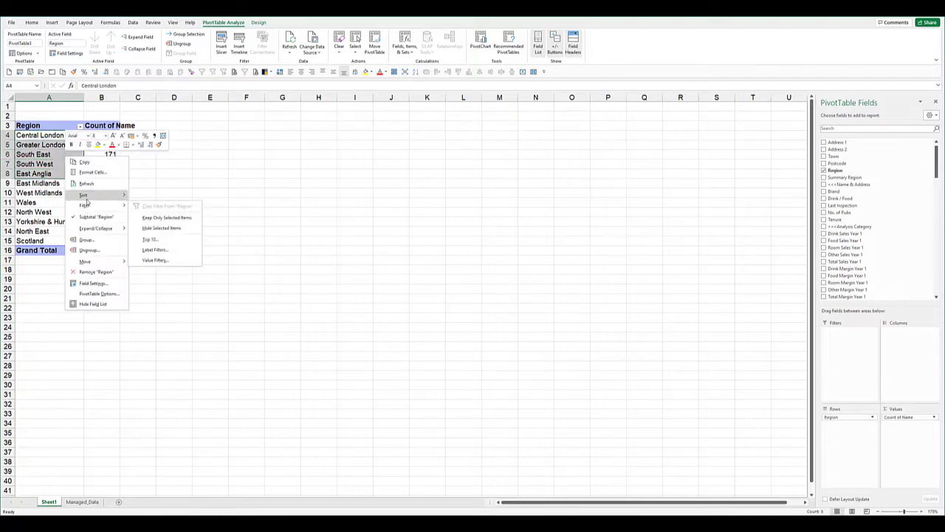
pyautogui.click(93, 242)
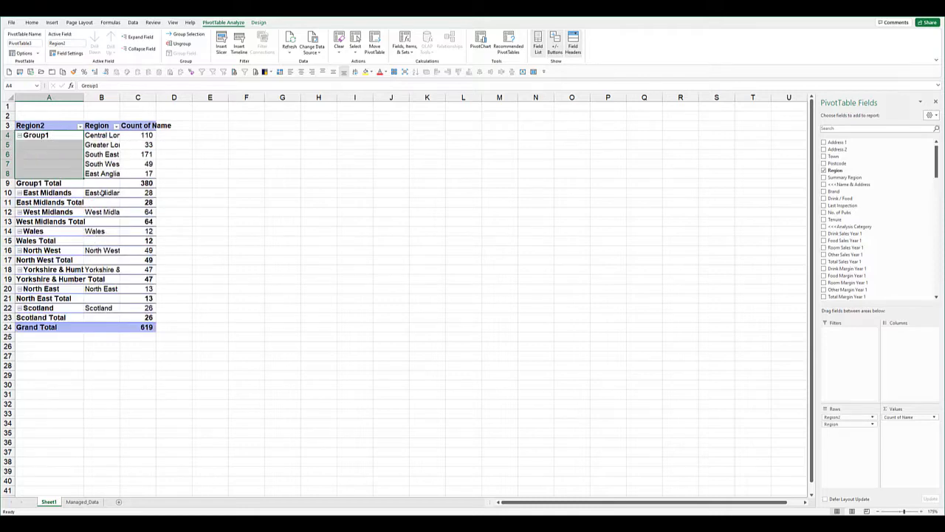
# - Turn off the Region2 subtotals and autofit the column listing the individual regions
pyautogui.click(63, 138)
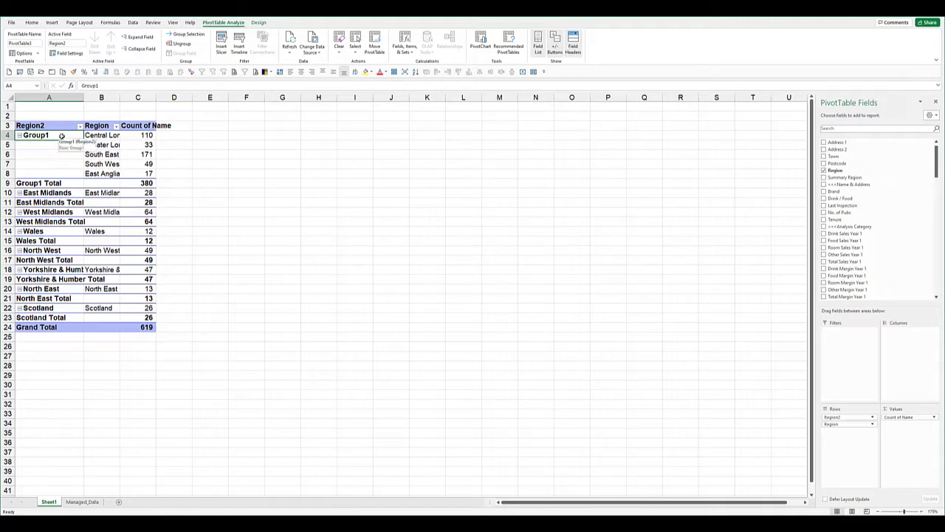
pyautogui.rightClick(62, 137)
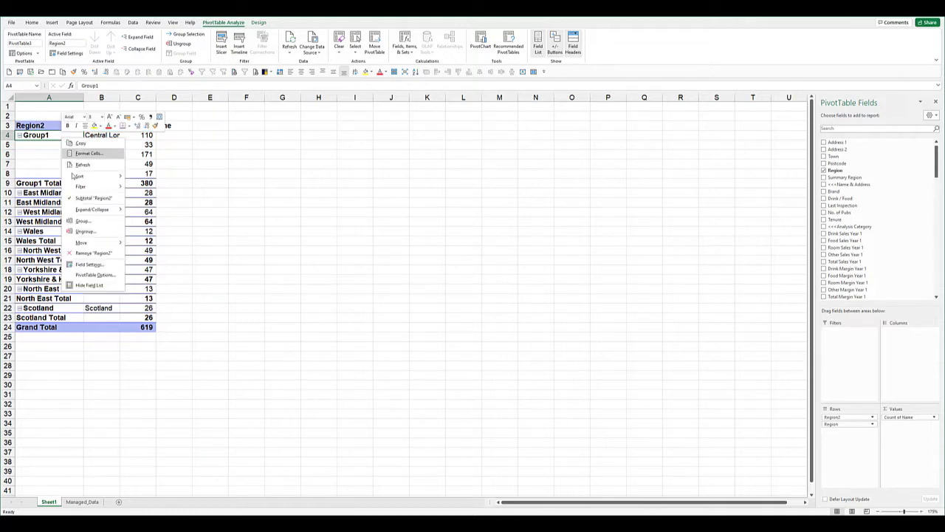
pyautogui.click(84, 199)
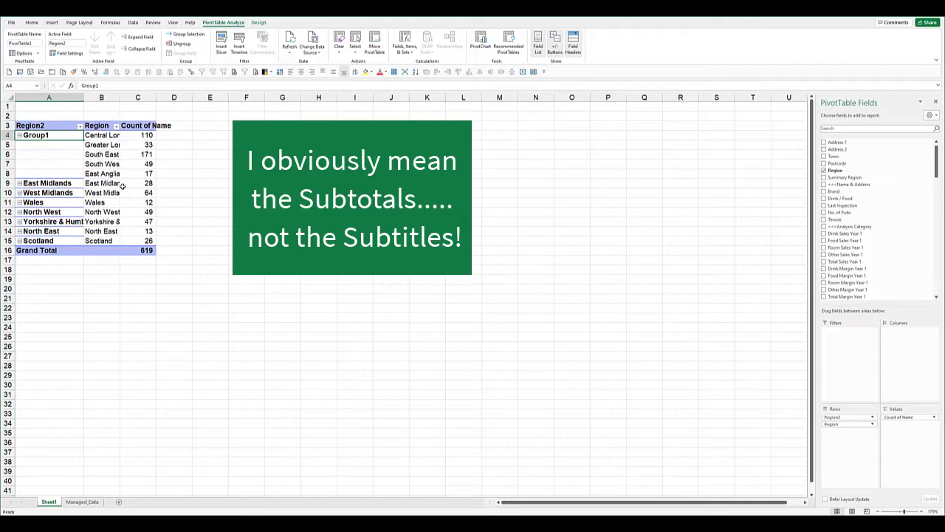
pyautogui.click(117, 185)
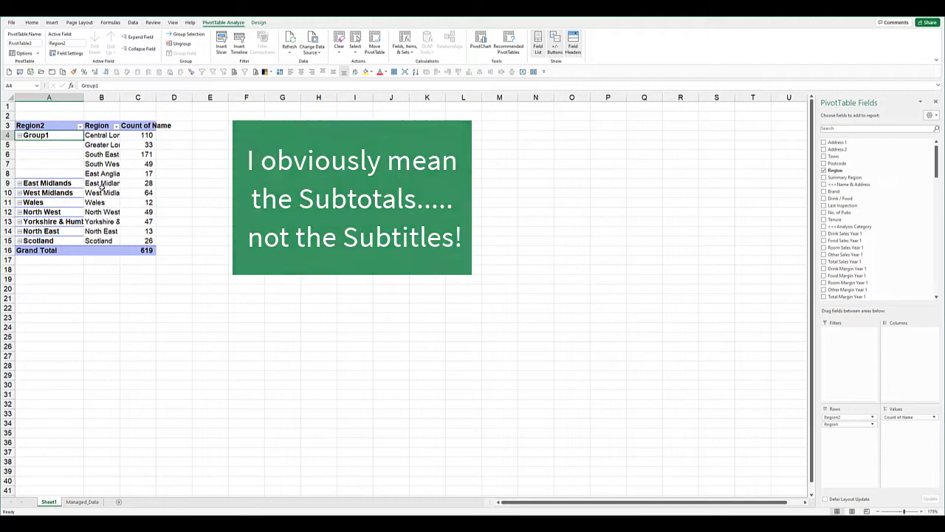
pyautogui.doubleClick(119, 98)
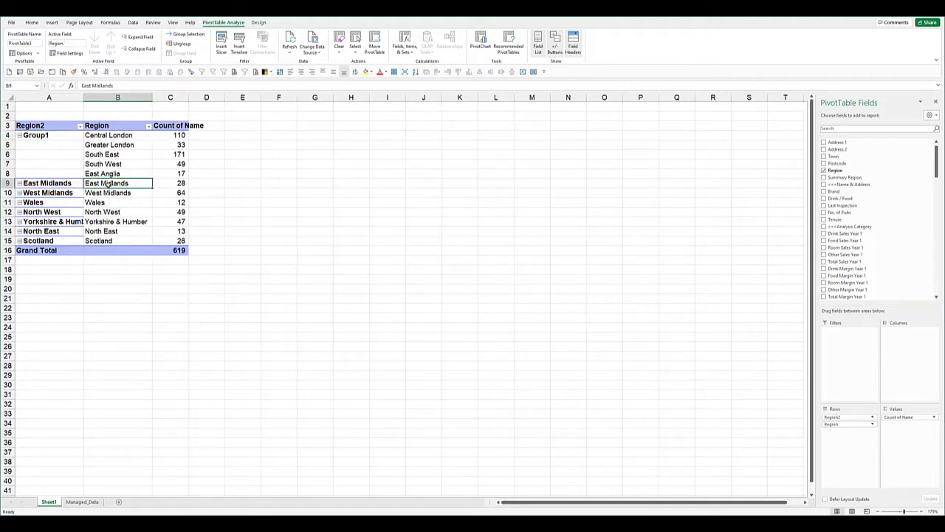
# - Group East Midlands, West Midlands and Wales in the pivot's Region field
pyautogui.moveTo(107, 183); pyautogui.dragTo(112, 200)
pyautogui.rightClick(122, 194)
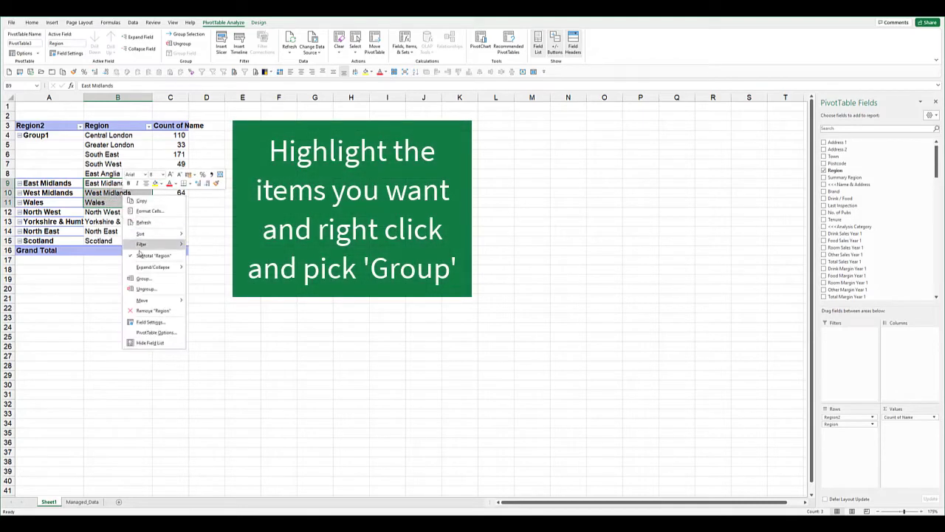
pyautogui.click(145, 284)
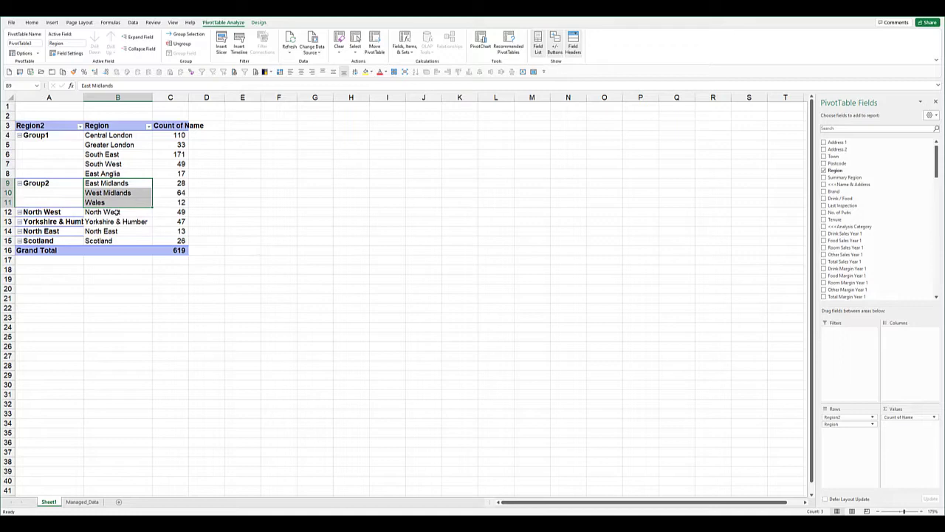
# - Group North West, Yorkshire & Humber, North East and Scotland in the pivot's Region field
pyautogui.moveTo(114, 212); pyautogui.dragTo(115, 243)
pyautogui.rightClick(115, 243)
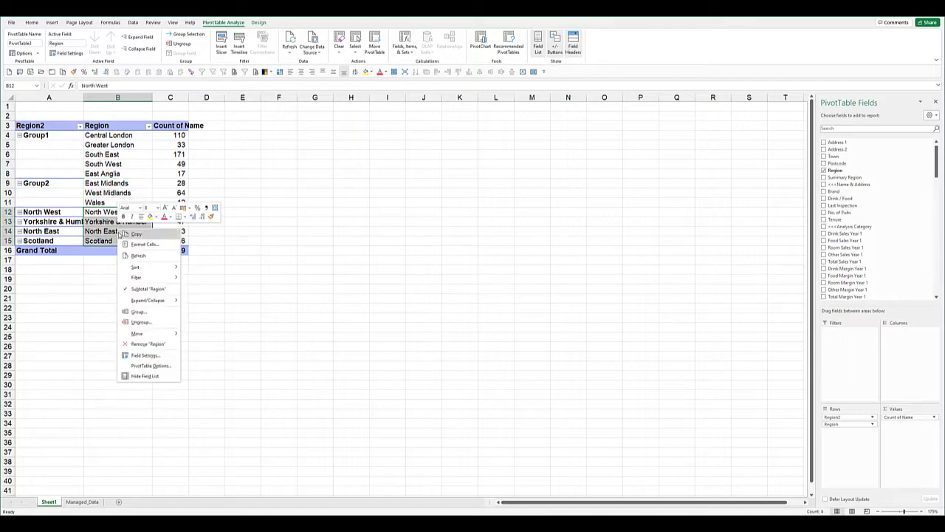
pyautogui.click(146, 314)
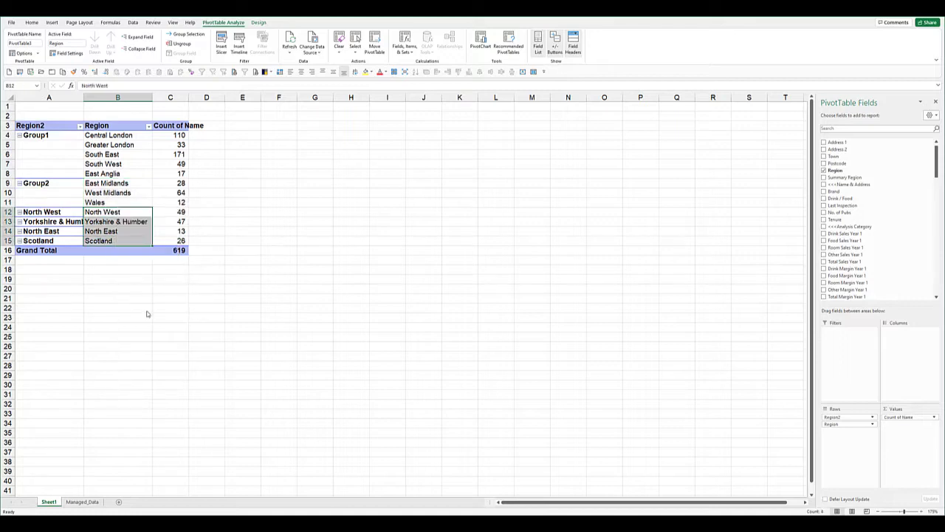
# - Rename the three region groups, in order, South, Midlands and North
pyautogui.click(53, 137)
pyautogui.write('South')
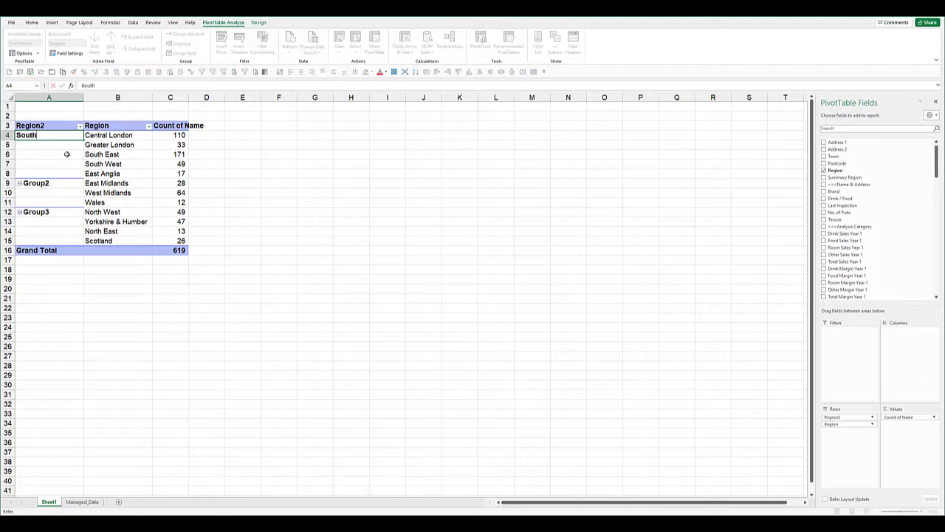
pyautogui.press('Return')
pyautogui.write('Midlands')
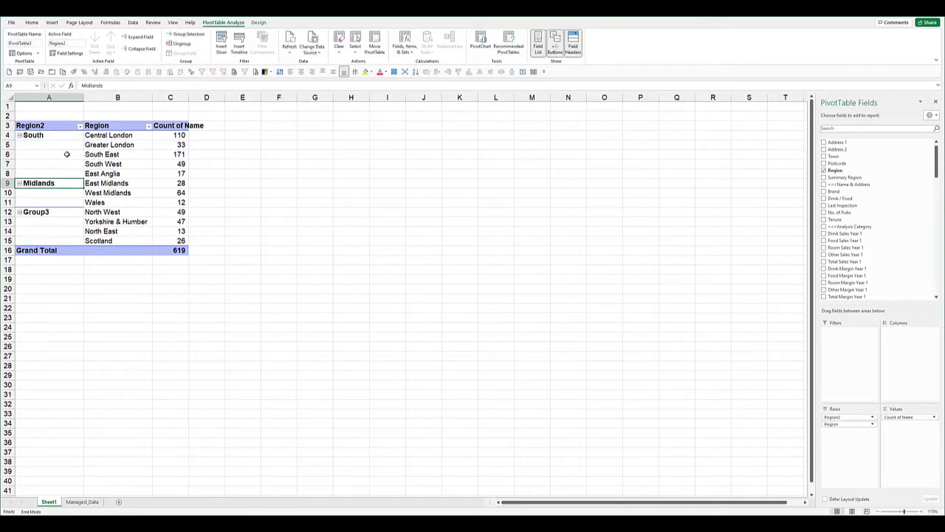
pyautogui.press('Return')
pyautogui.write('North')
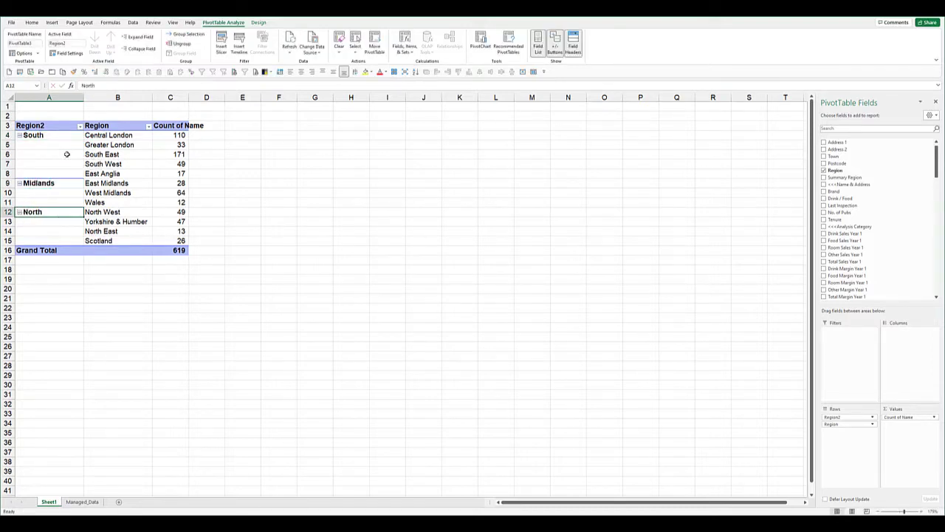
# - Turn the Region2 subtotals back on for the South, Midlands and North groups
pyautogui.rightClick(61, 181)
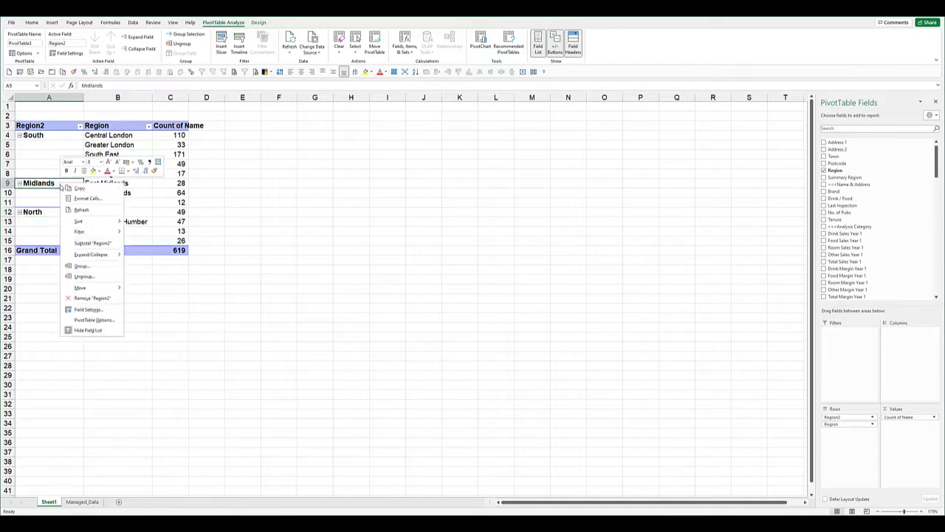
pyautogui.click(92, 245)
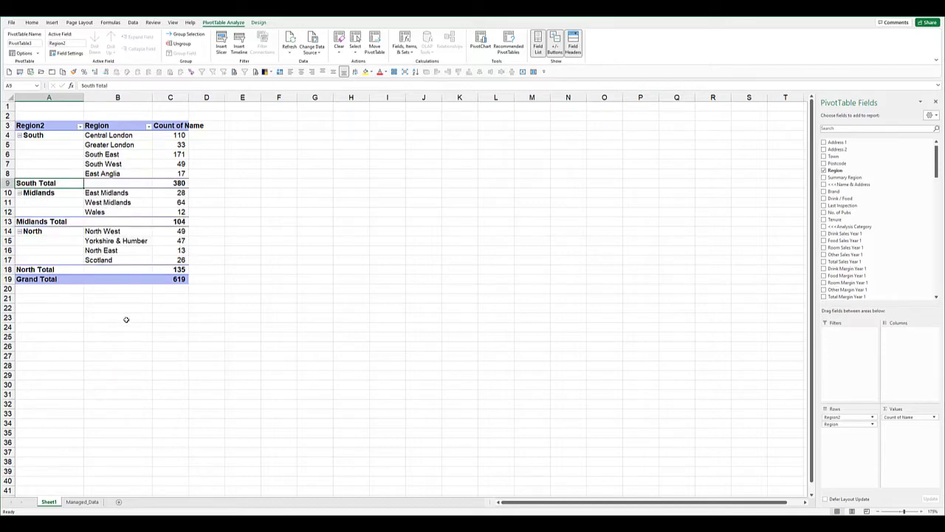
pyautogui.click(125, 325)
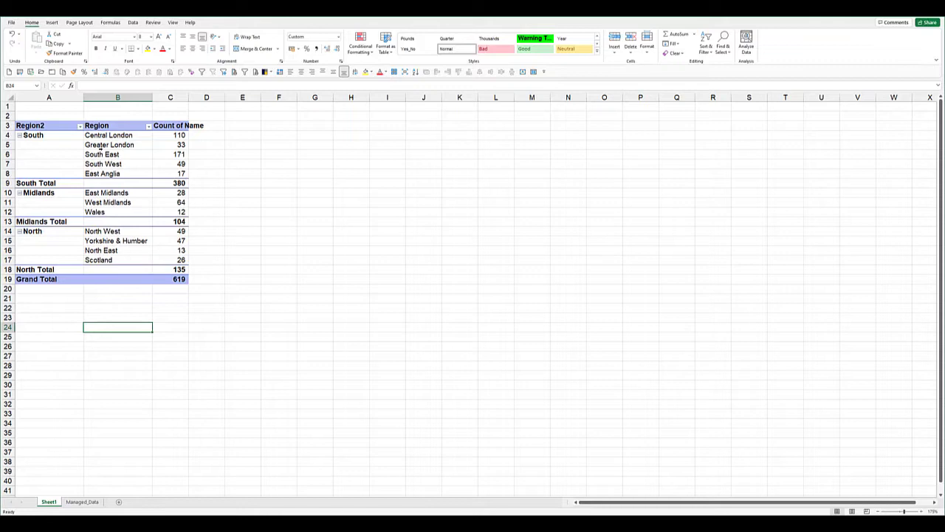
# - Copy the whole grouped region pivot table and paste a duplicate below it starting at cell A24
pyautogui.moveTo(111, 135); pyautogui.dragTo(110, 172)
pyautogui.click(116, 135)
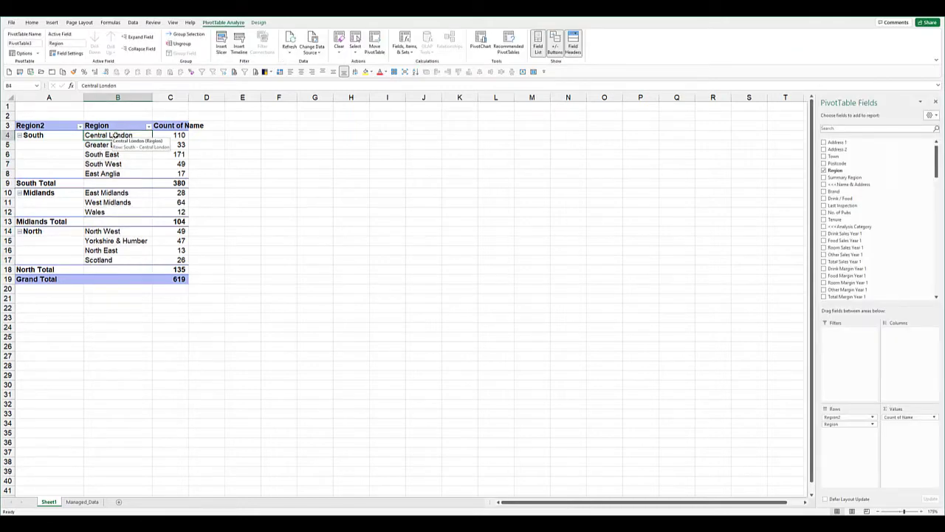
pyautogui.moveTo(57, 125); pyautogui.dragTo(174, 281)
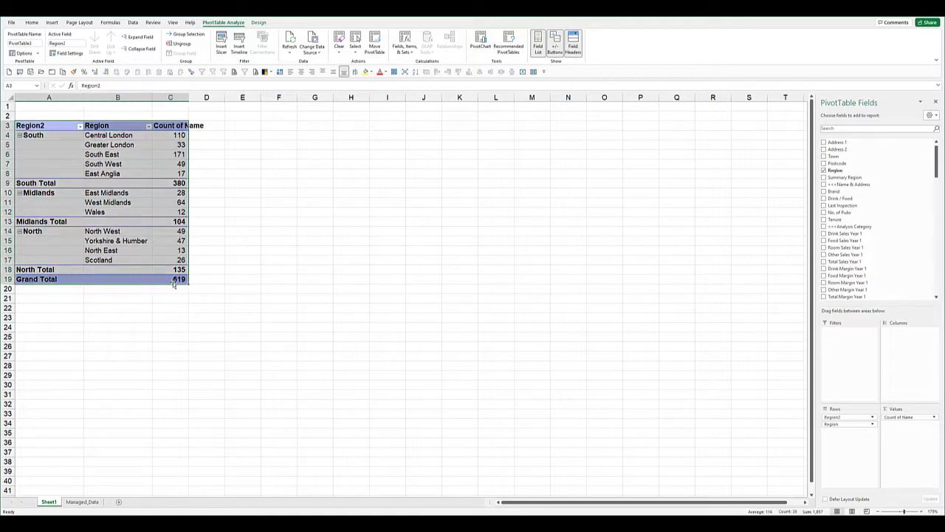
pyautogui.hotkey('ctrl', 'c')
pyautogui.click(69, 332)
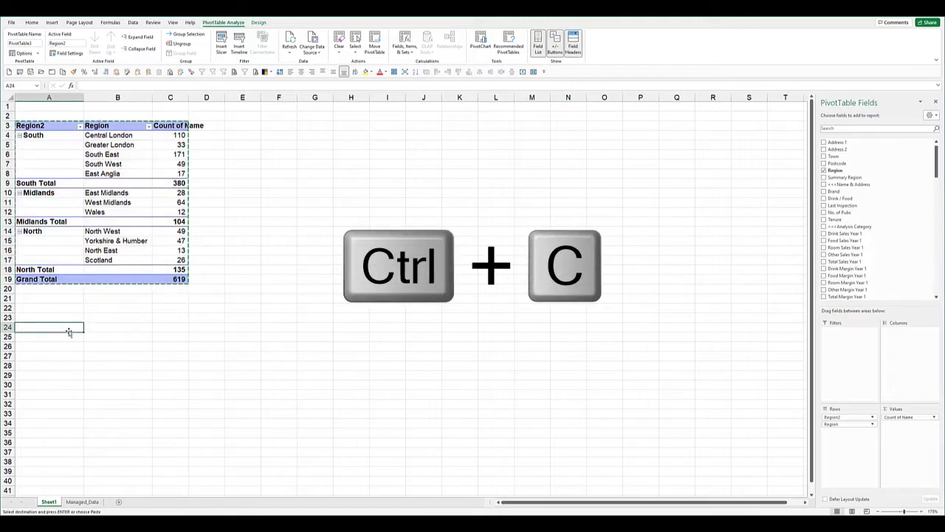
pyautogui.hotkey('ctrl', 'v')
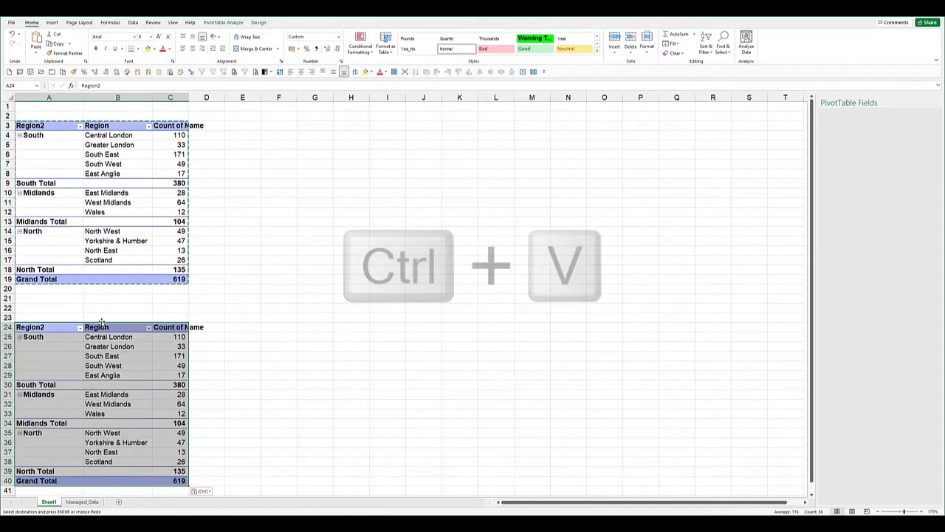
# - Replace Region2 and Region with EBITDAR Year 1 as the only row field of the duplicate pivot table
pyautogui.scroll(-5, 118, 329)
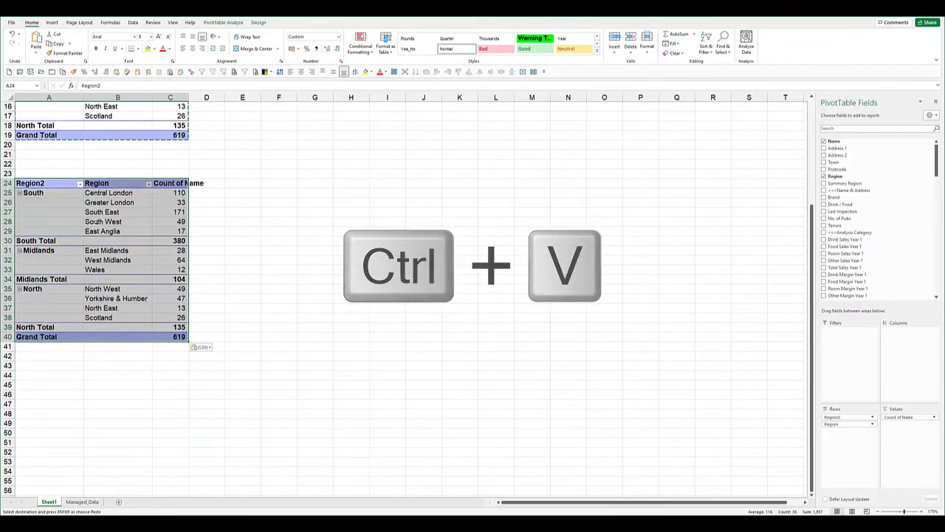
pyautogui.click(170, 193)
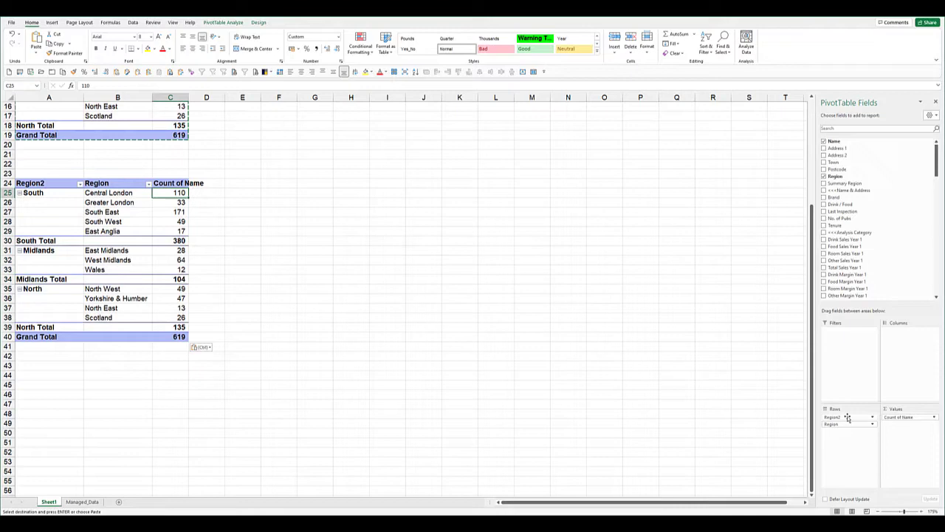
pyautogui.moveTo(848, 418); pyautogui.dragTo(714, 332)
pyautogui.moveTo(850, 418); pyautogui.dragTo(687, 331)
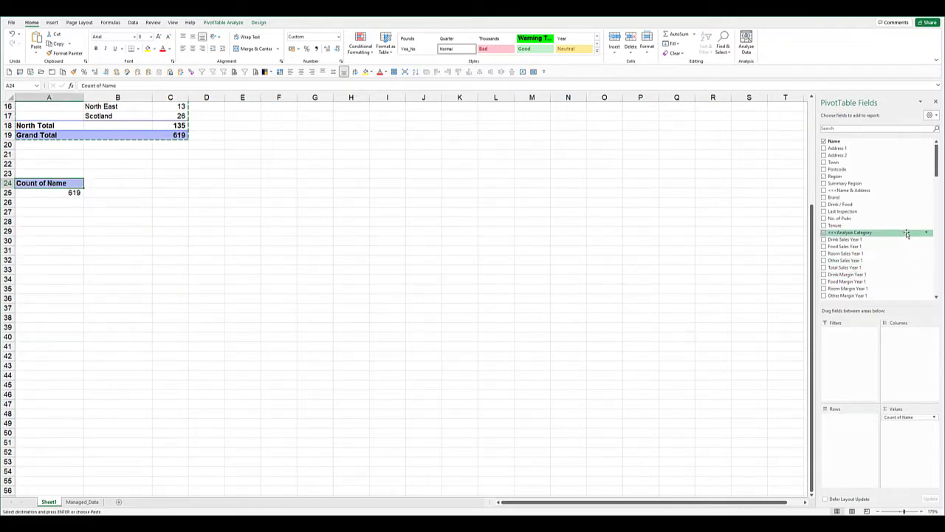
pyautogui.click(936, 277)
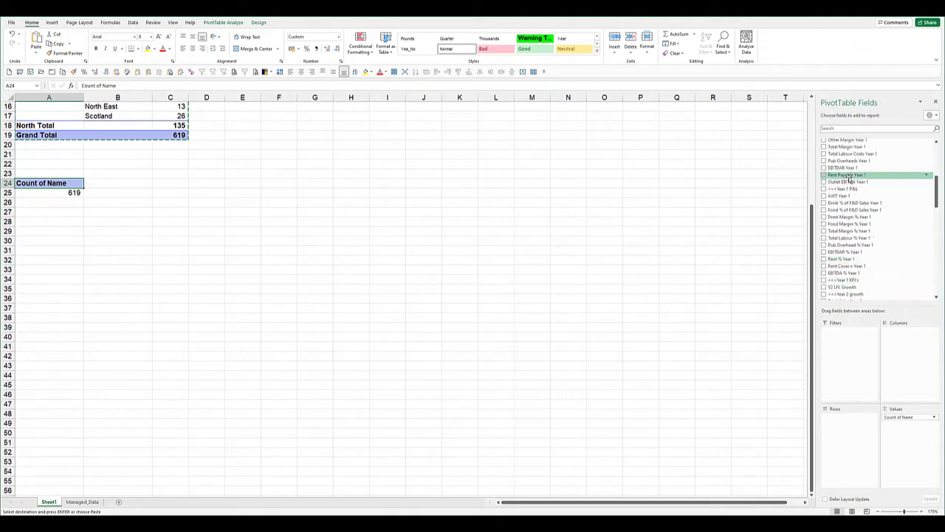
pyautogui.moveTo(842, 169); pyautogui.dragTo(842, 443)
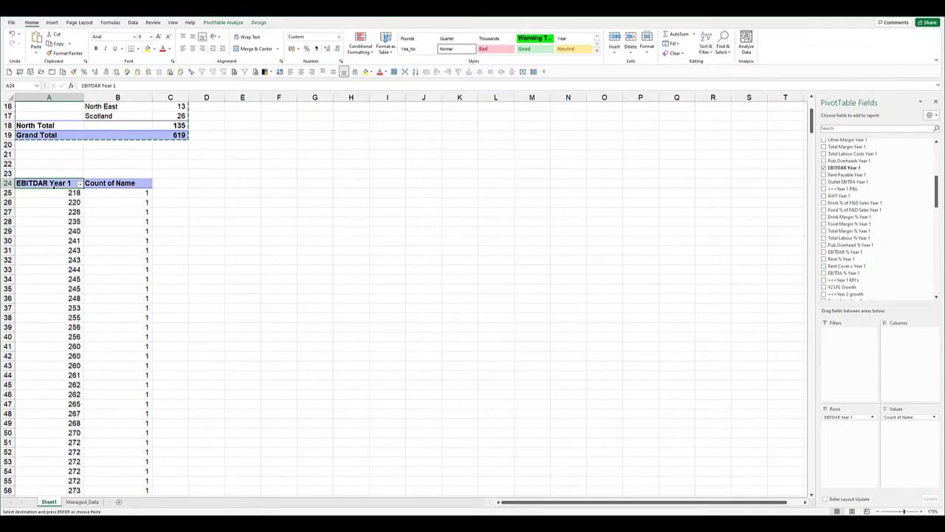
# - Group the EBITDAR Year 1 row values starting at 250000 and ending at 500000, in intervals of 125000
pyautogui.click(61, 194)
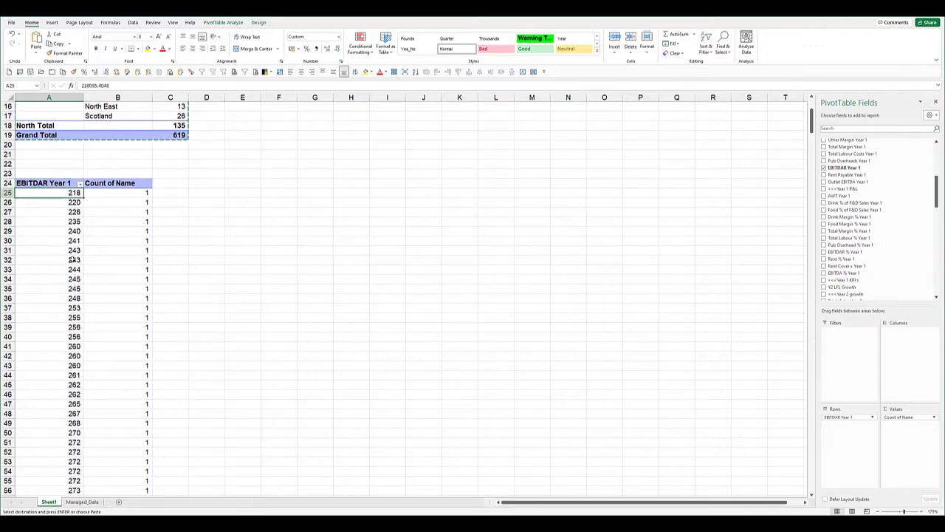
pyautogui.scroll(-6, 74, 259)
pyautogui.click(74, 260)
pyautogui.click(69, 222)
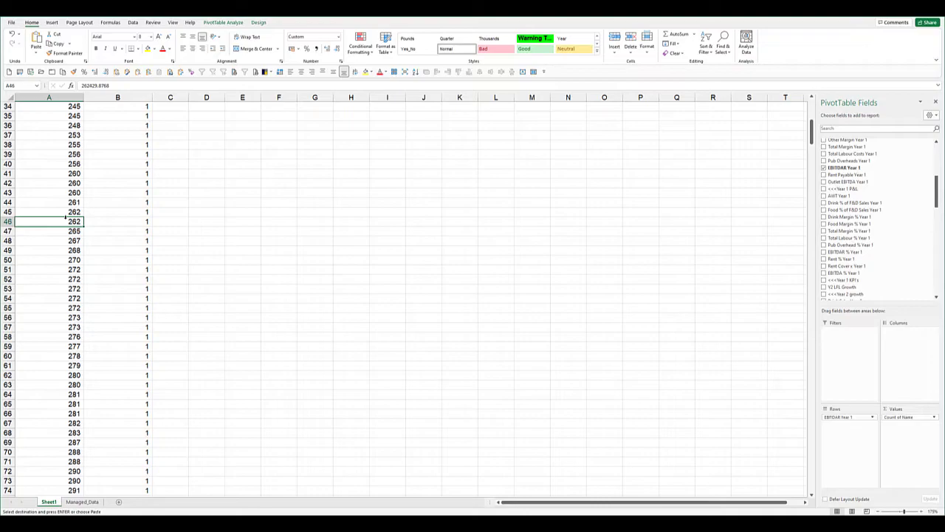
pyautogui.scroll(11, 65, 213)
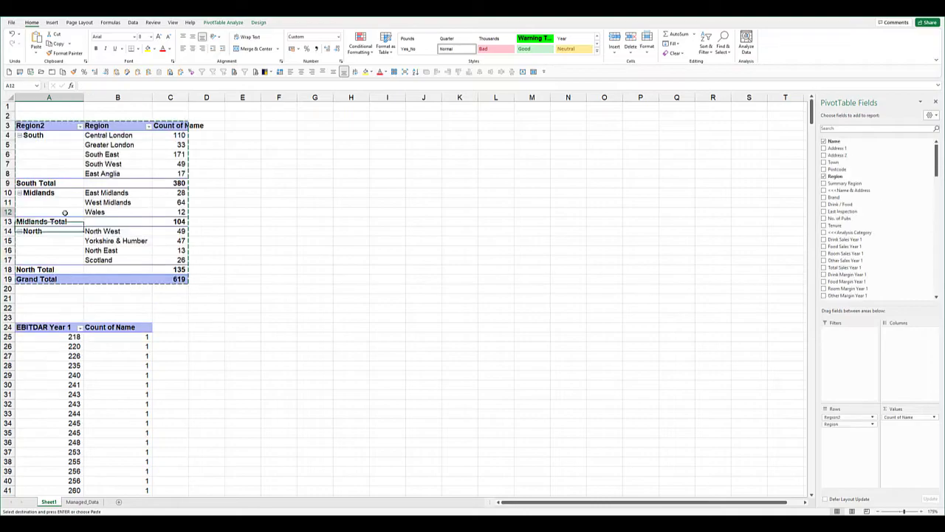
pyautogui.click(65, 336)
pyautogui.rightClick(65, 336)
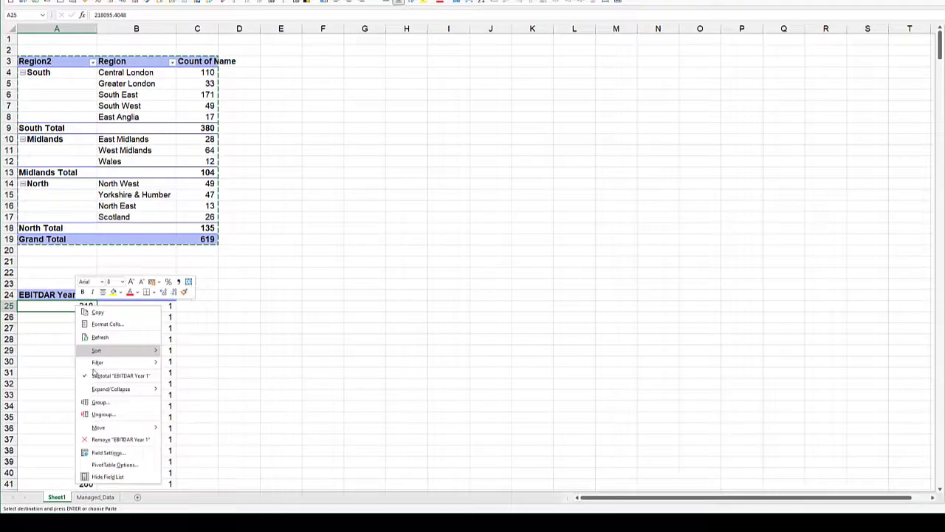
pyautogui.click(155, 330)
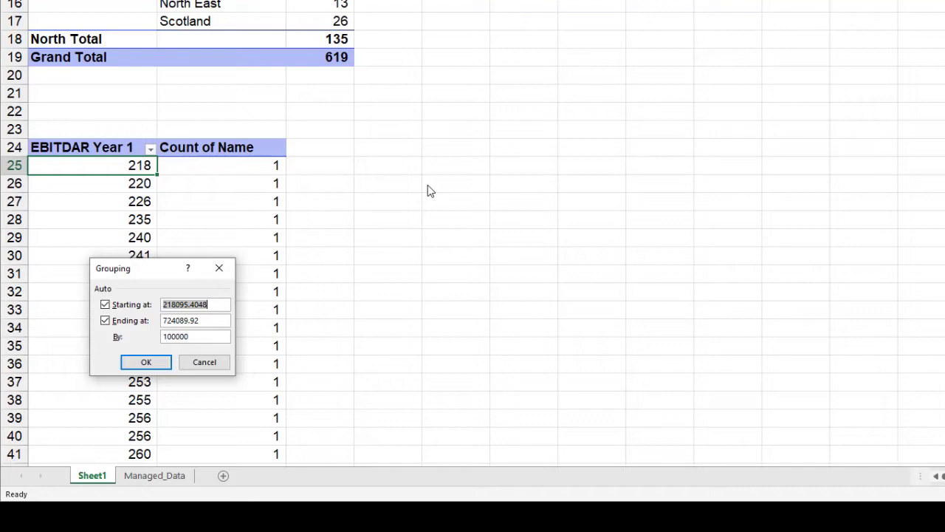
pyautogui.write('250')
pyautogui.press('Tab')
pyautogui.press('Tab')
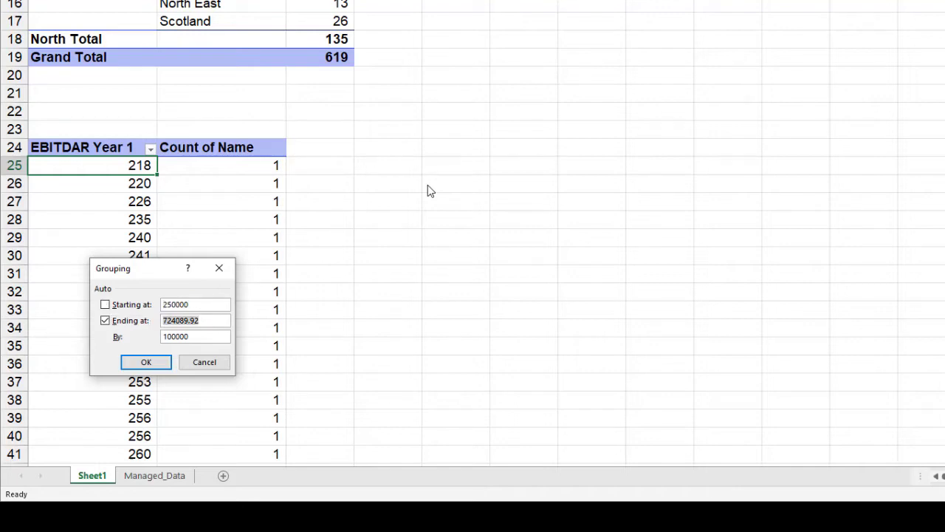
pyautogui.write('500000')
pyautogui.press('Tab')
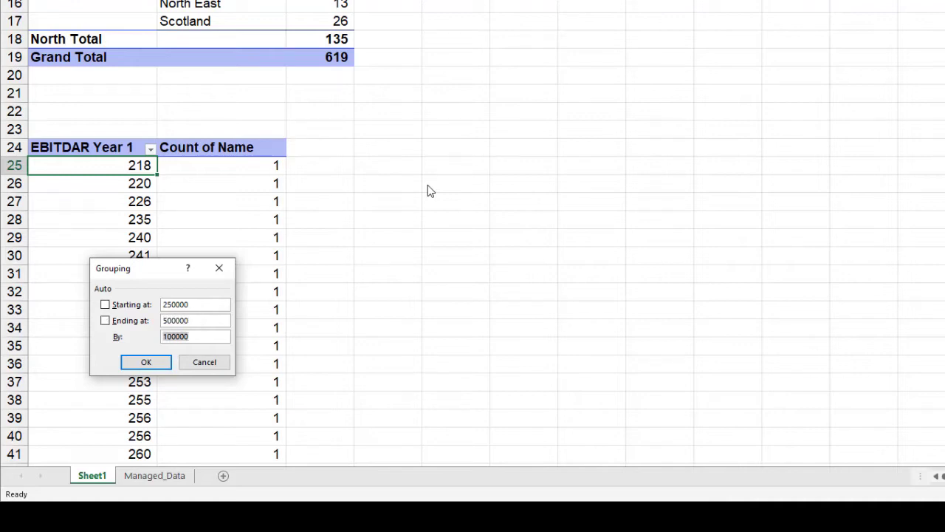
pyautogui.write('125')
pyautogui.press('Return')
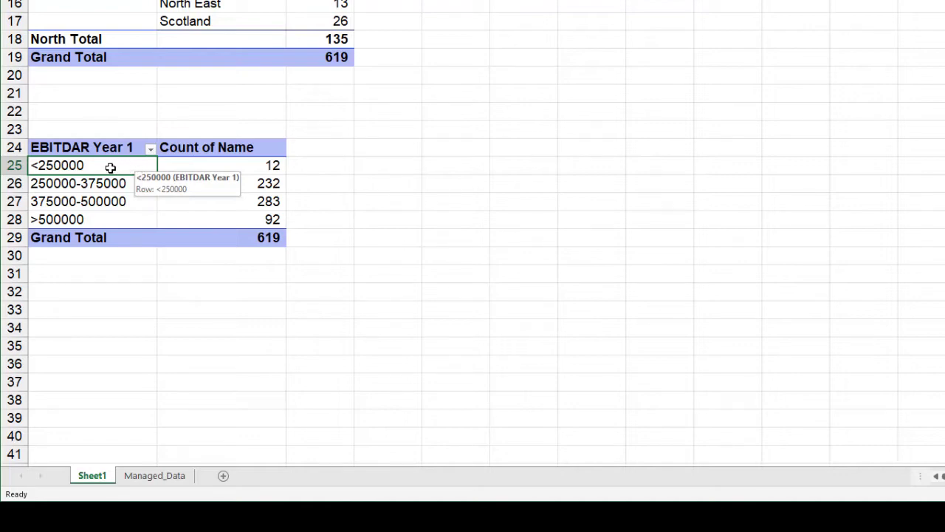
# - Relabel the four EBITDAR Year 1 bands, in order, <250k, 250 - 375k, 375 - 500k and >500k
pyautogui.press('F2')
pyautogui.press('BackSpace')
pyautogui.press('BackSpace')
pyautogui.press('BackSpace')
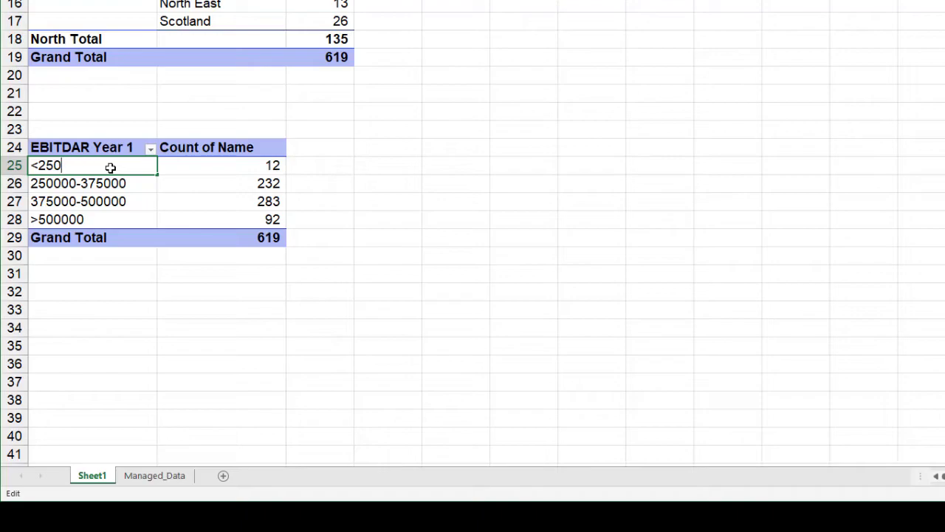
pyautogui.write('k')
pyautogui.press('Return')
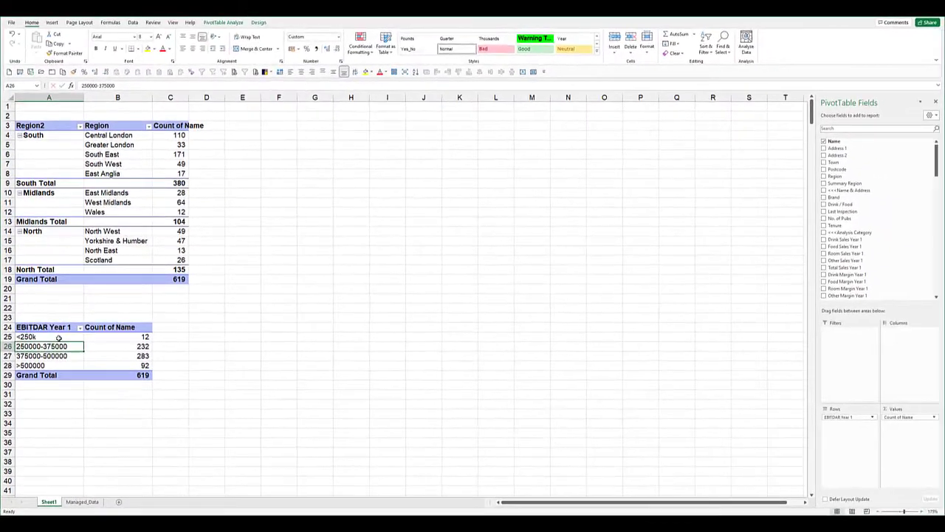
pyautogui.write('250 - 375k')
pyautogui.press('Return')
pyautogui.write('375 -')
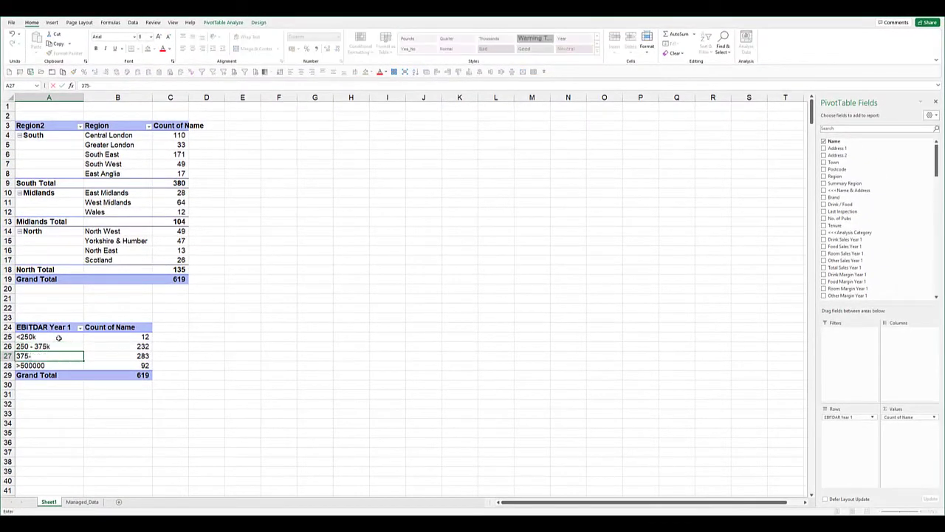
pyautogui.write(' 500k')
pyautogui.press('Return')
pyautogui.write('>')
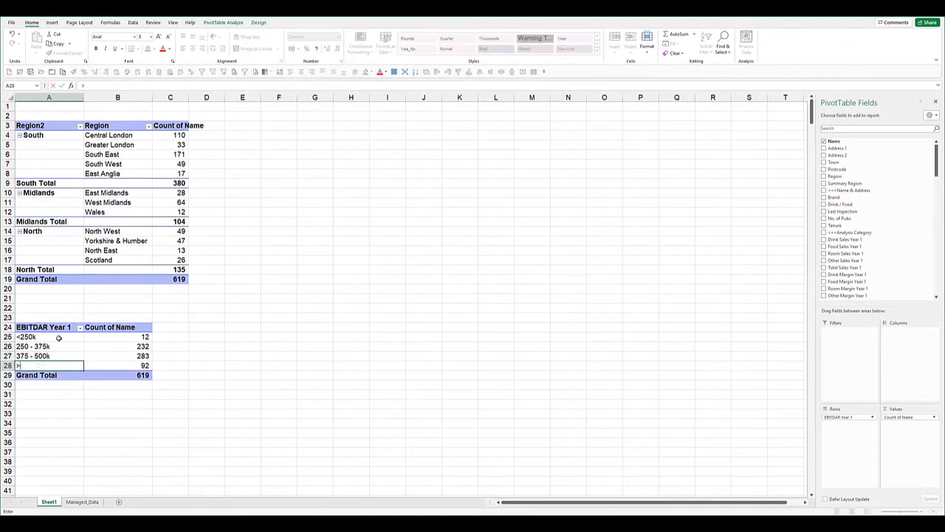
pyautogui.write('500k')
pyautogui.press('Return')
# - Copy the whole EBITDAR Year 1 pivot table and paste a duplicate below it starting at cell A35
pyautogui.click(59, 347)
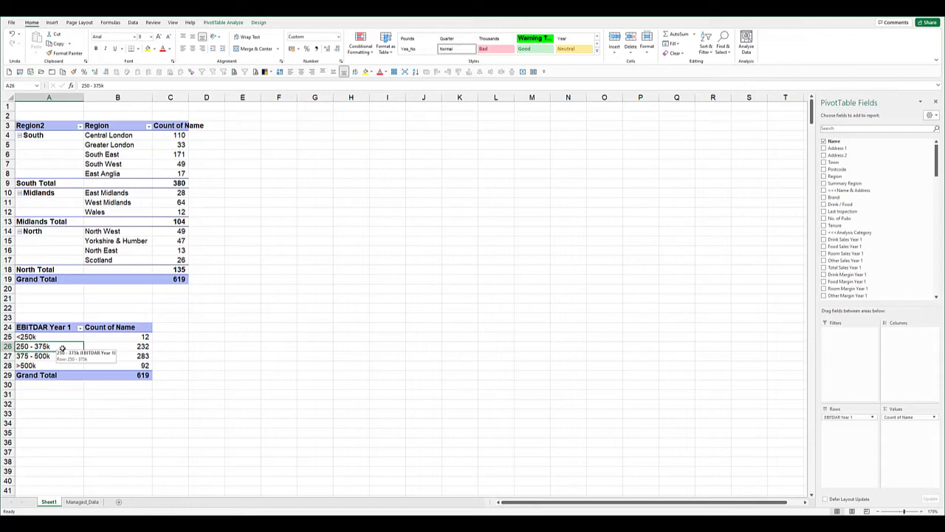
pyautogui.moveTo(55, 327); pyautogui.dragTo(121, 383)
pyautogui.hotkey('ctrl', 'c')
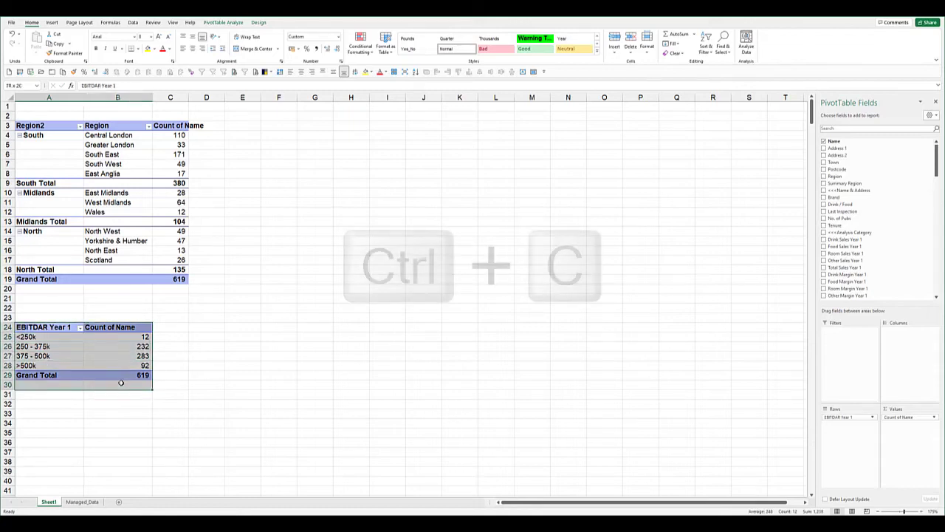
pyautogui.click(65, 438)
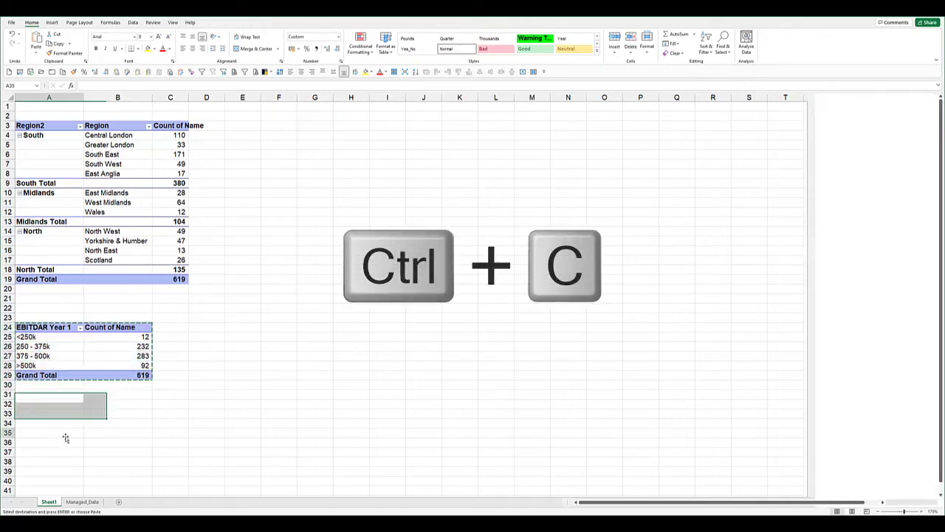
pyautogui.hotkey('ctrl', 'v')
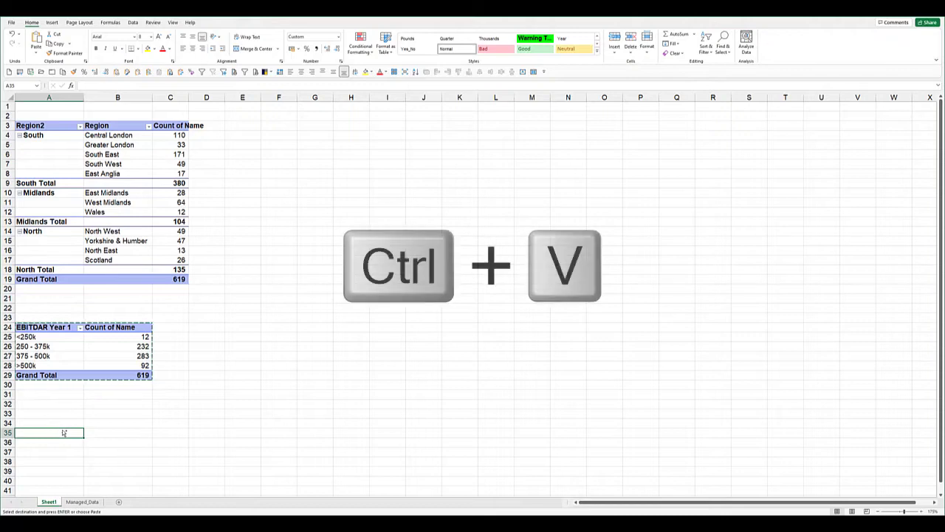
# - Replace EBITDAR Year 1 with Last Inspection as the row field of the pivot table at A35
pyautogui.scroll(-4, 82, 400)
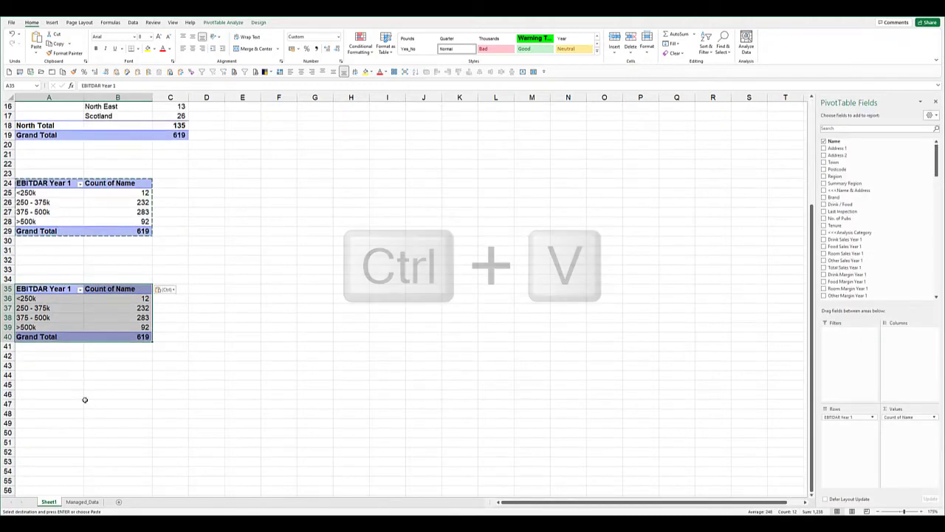
pyautogui.scroll(-2, 85, 399)
pyautogui.press('Down')
pyautogui.press('Down')
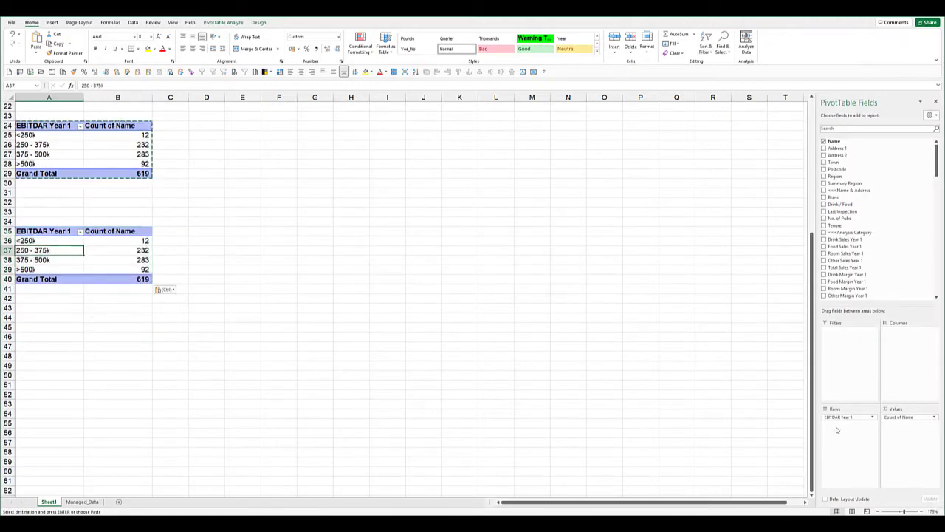
pyautogui.moveTo(844, 417); pyautogui.dragTo(585, 325)
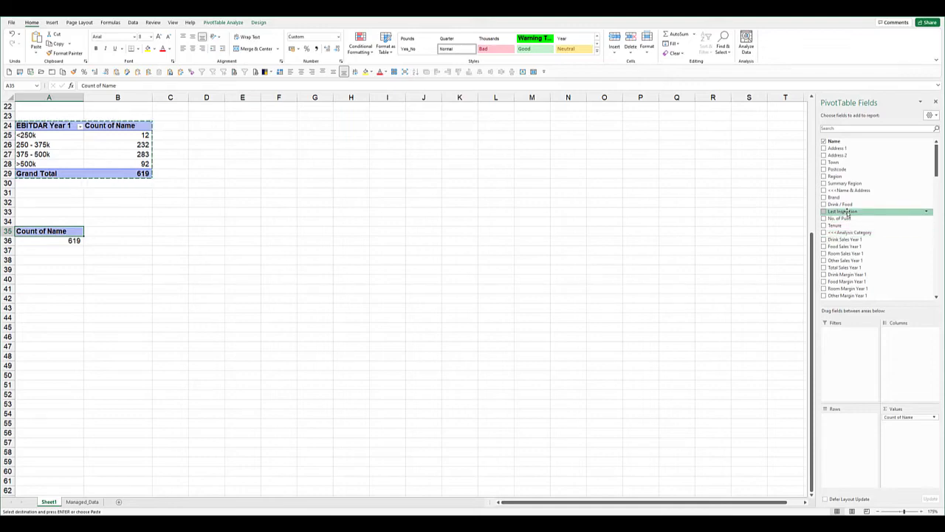
pyautogui.moveTo(844, 211); pyautogui.dragTo(851, 453)
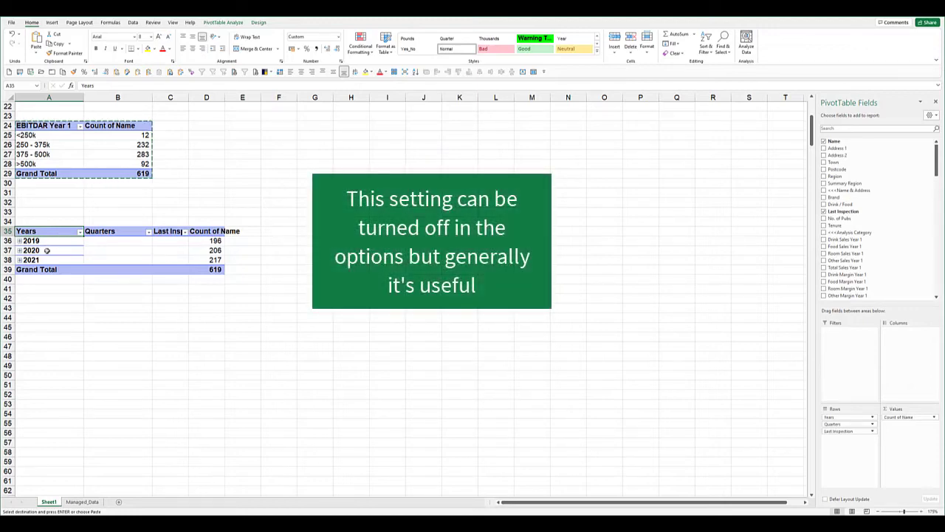
# - Expand 2019 into its quarters, and look at the months inside Qtr1 before collapsing that quarter again
pyautogui.click(20, 241)
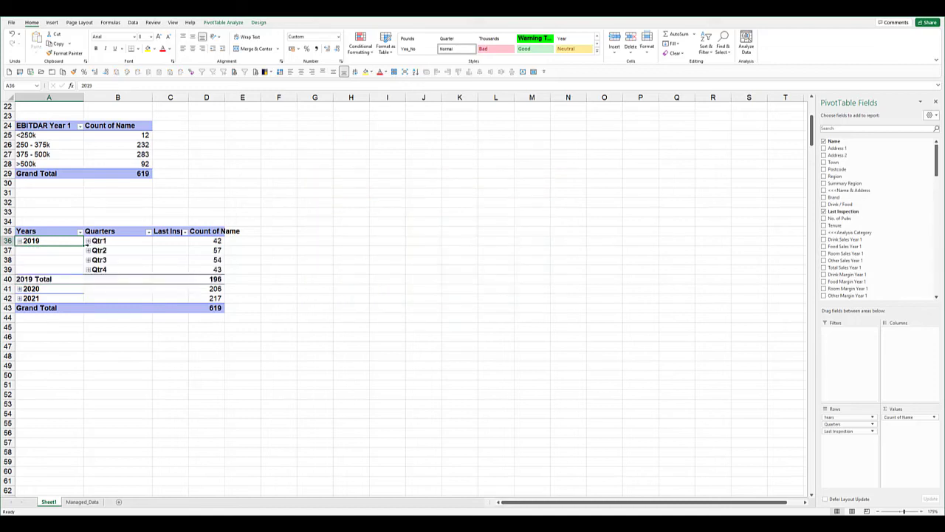
pyautogui.click(89, 242)
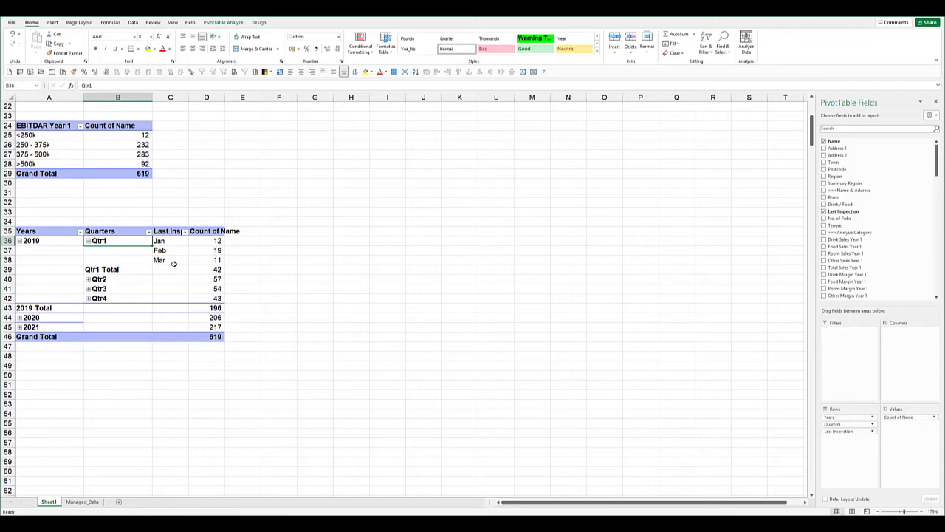
pyautogui.click(88, 242)
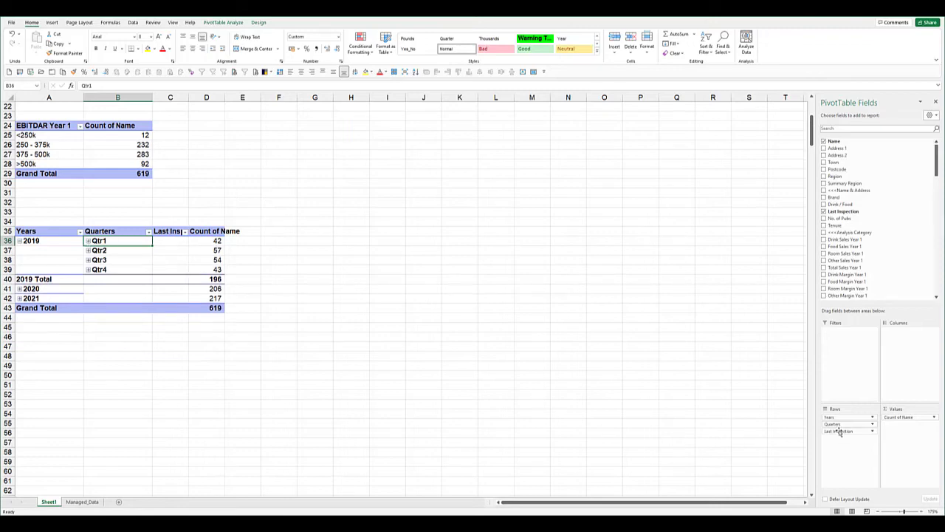
# - Remove Quarters from the inspection pivot's row fields and expand 2020 and 2021 into months
pyautogui.moveTo(835, 426); pyautogui.dragTo(668, 408)
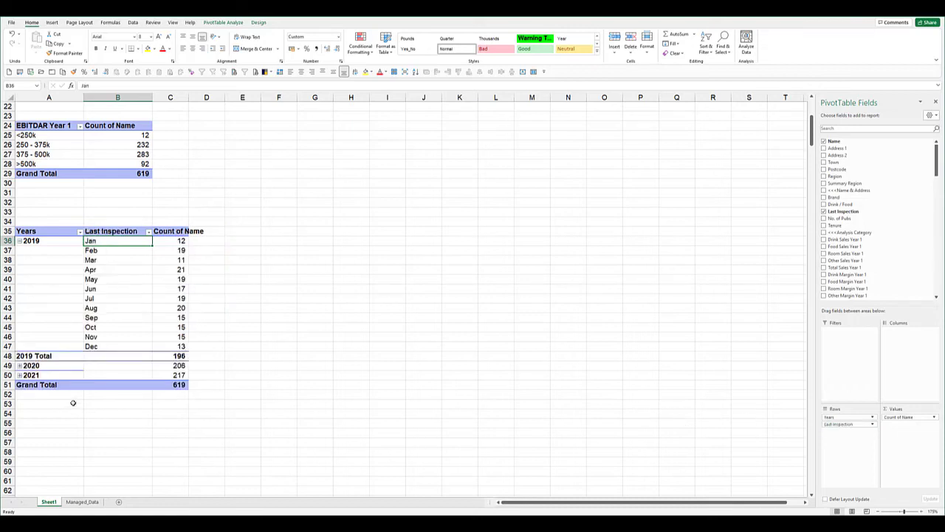
pyautogui.click(20, 365)
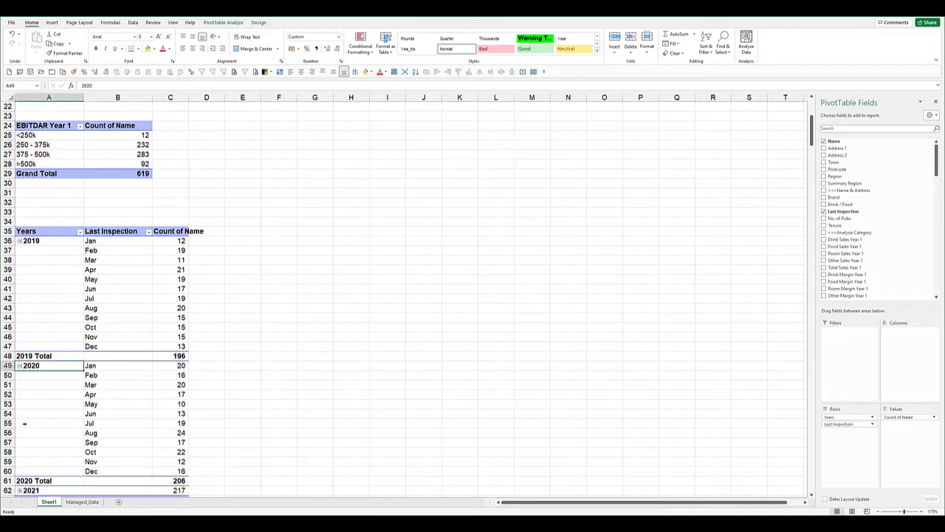
pyautogui.scroll(-4, 27, 423)
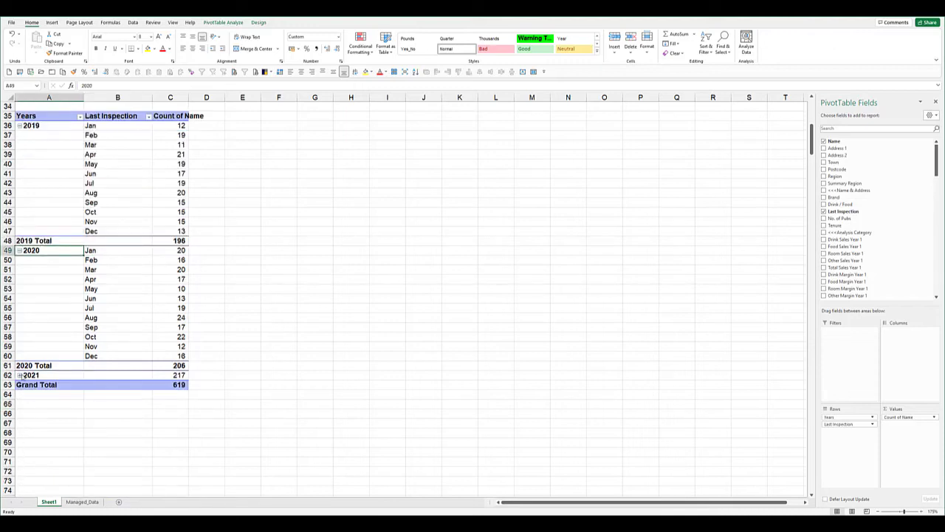
pyautogui.click(20, 375)
pyautogui.click(118, 322)
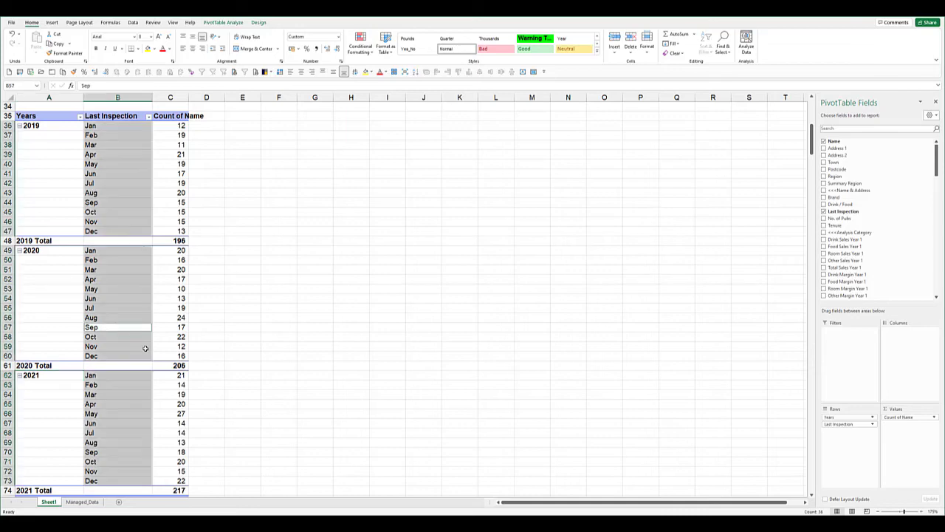
pyautogui.scroll(7, 134, 213)
pyautogui.click(134, 213)
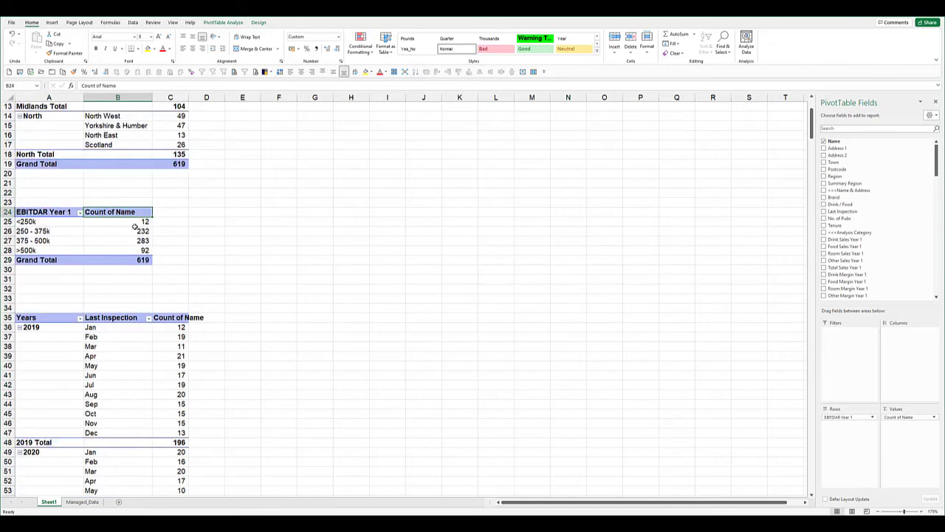
pyautogui.scroll(4, 136, 243)
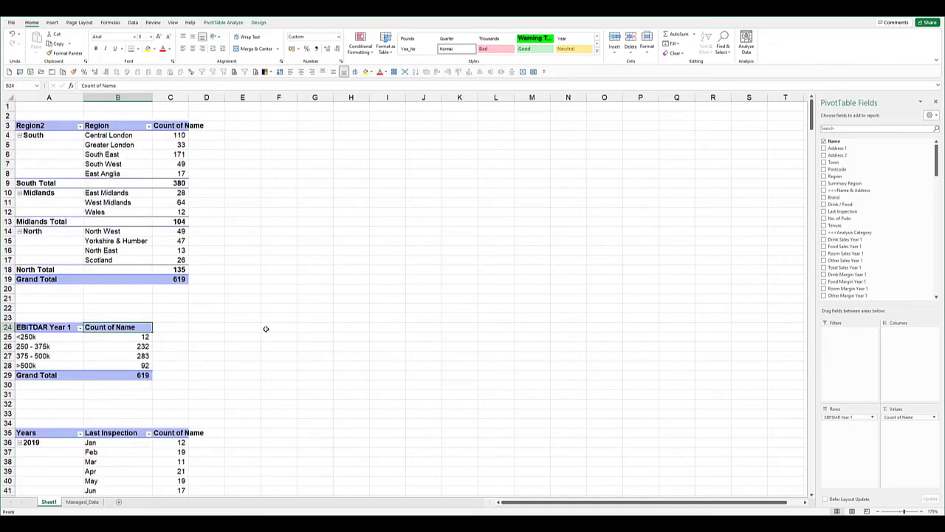